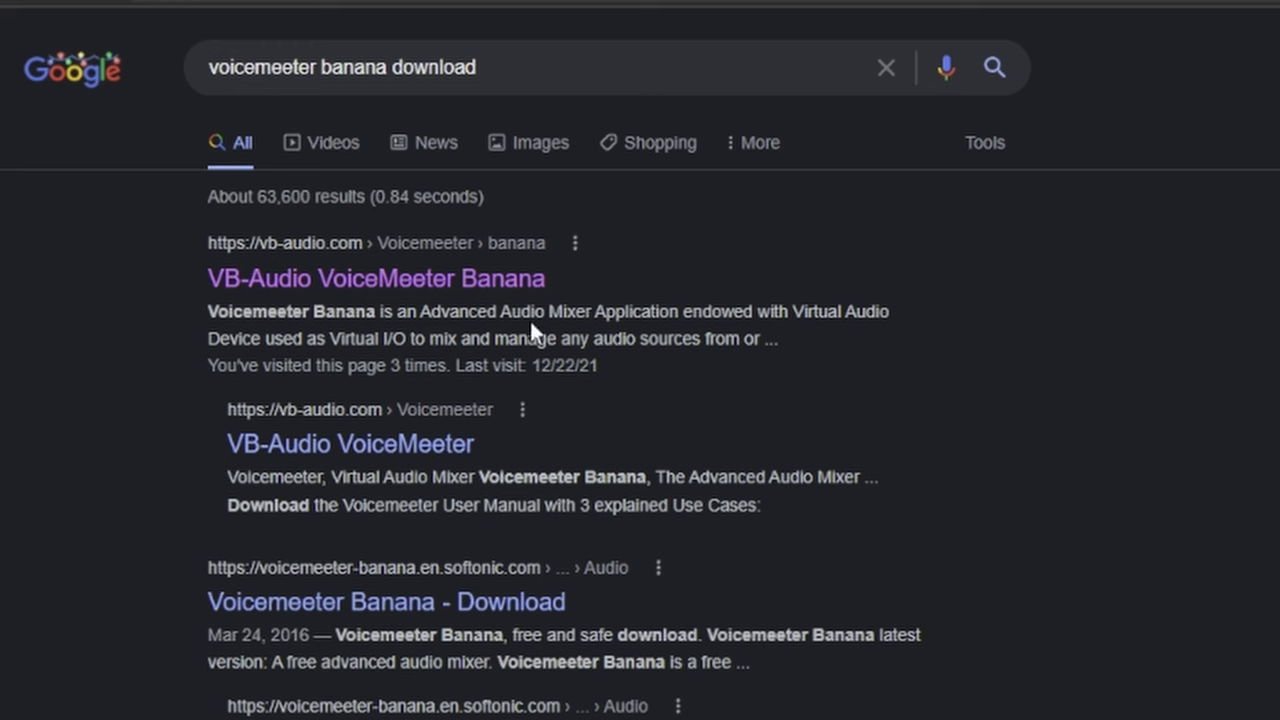
Step: Open the VB-Audio VoiceMeeter Banana page and download the VoicemeeterProSetup.exe installer
click(445, 281)
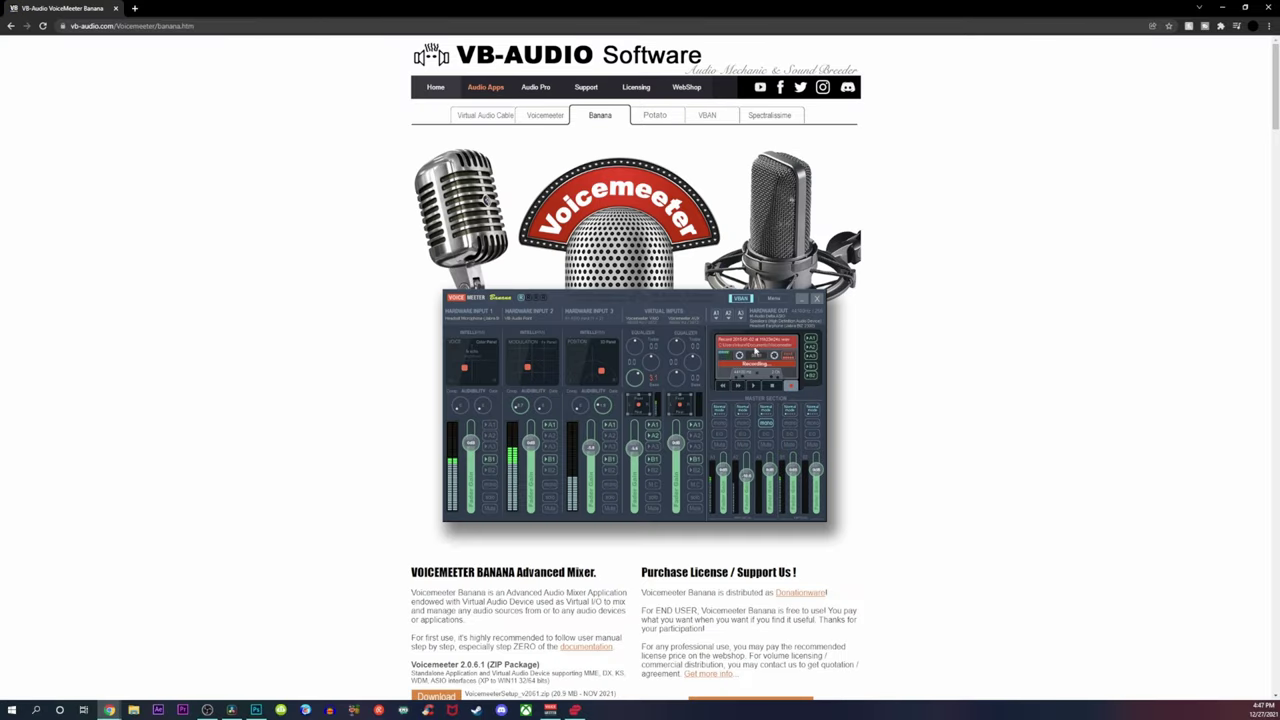
scroll(974, 280, down, 3)
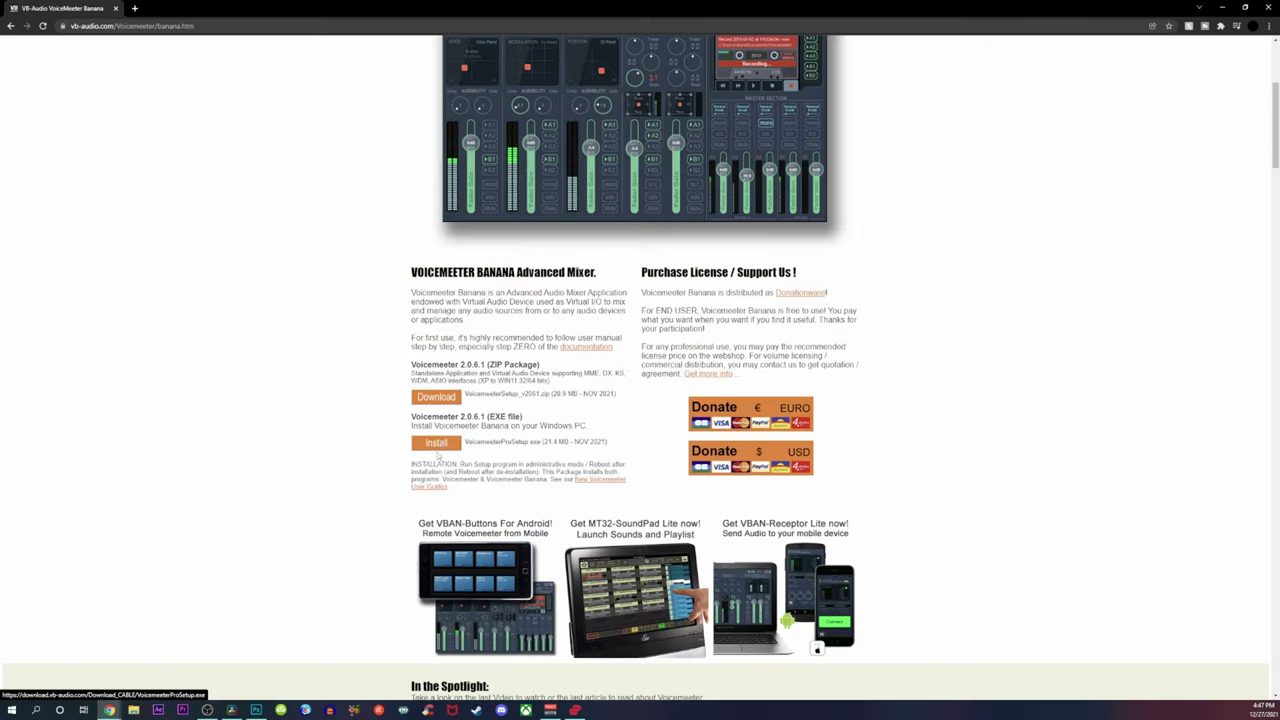
click(460, 448)
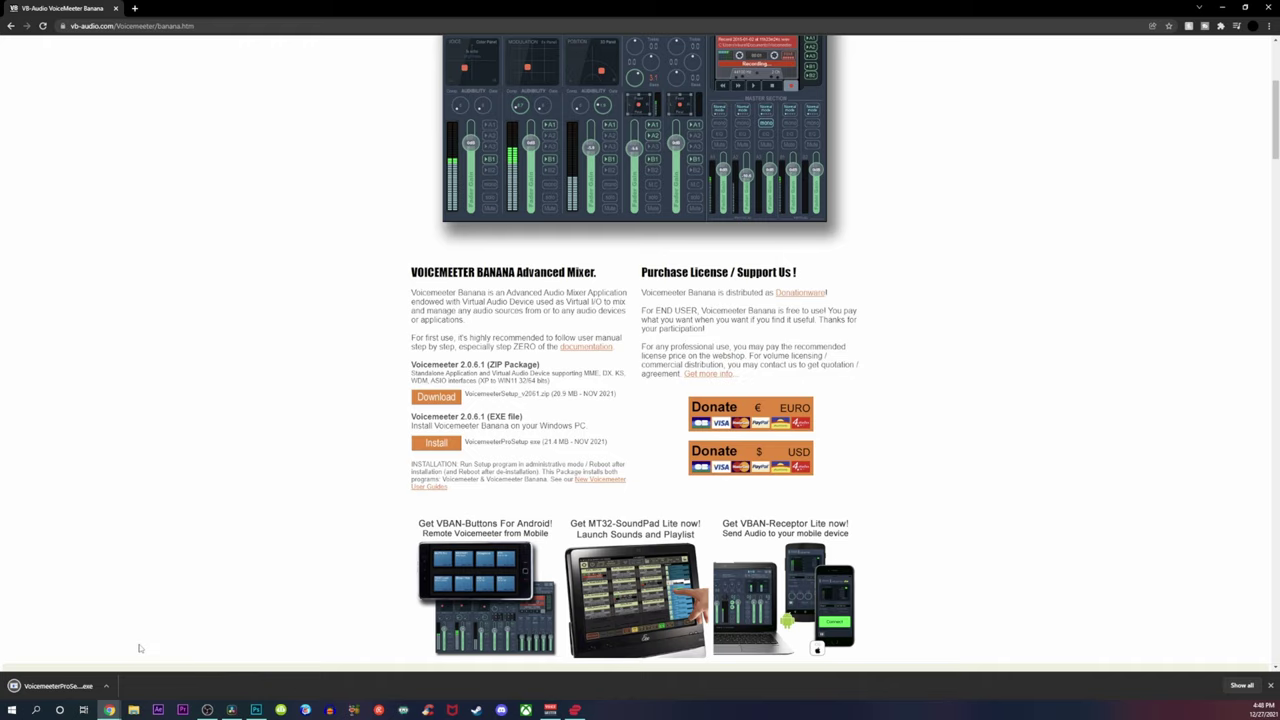
scroll(176, 557, up, 3)
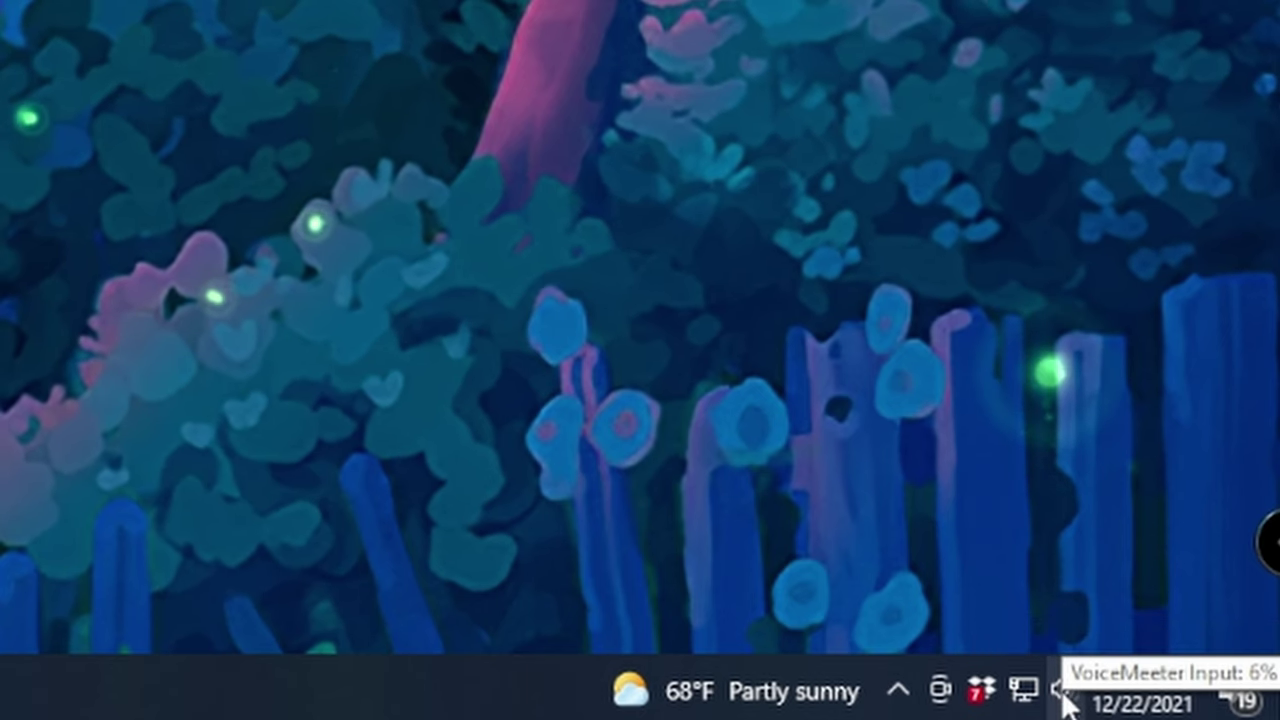
Step: Open the Windows Sound control panel at its Playback device list
click(1064, 692)
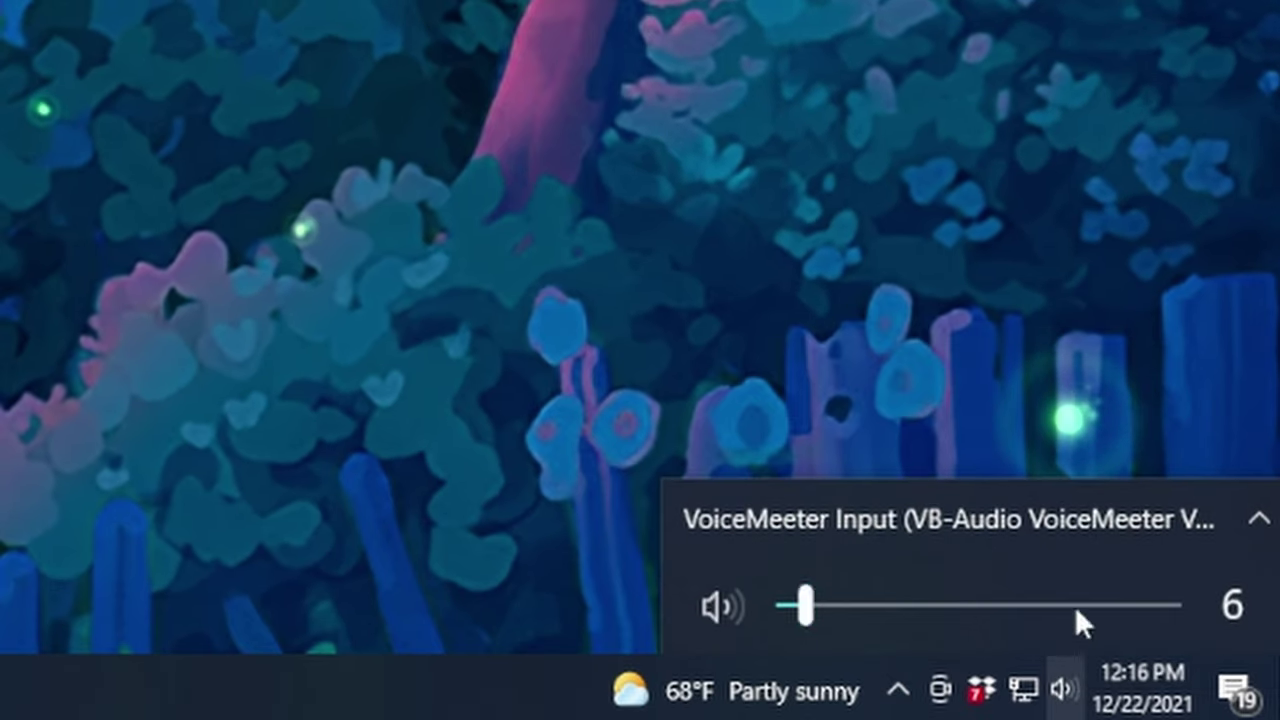
right_click(1066, 688)
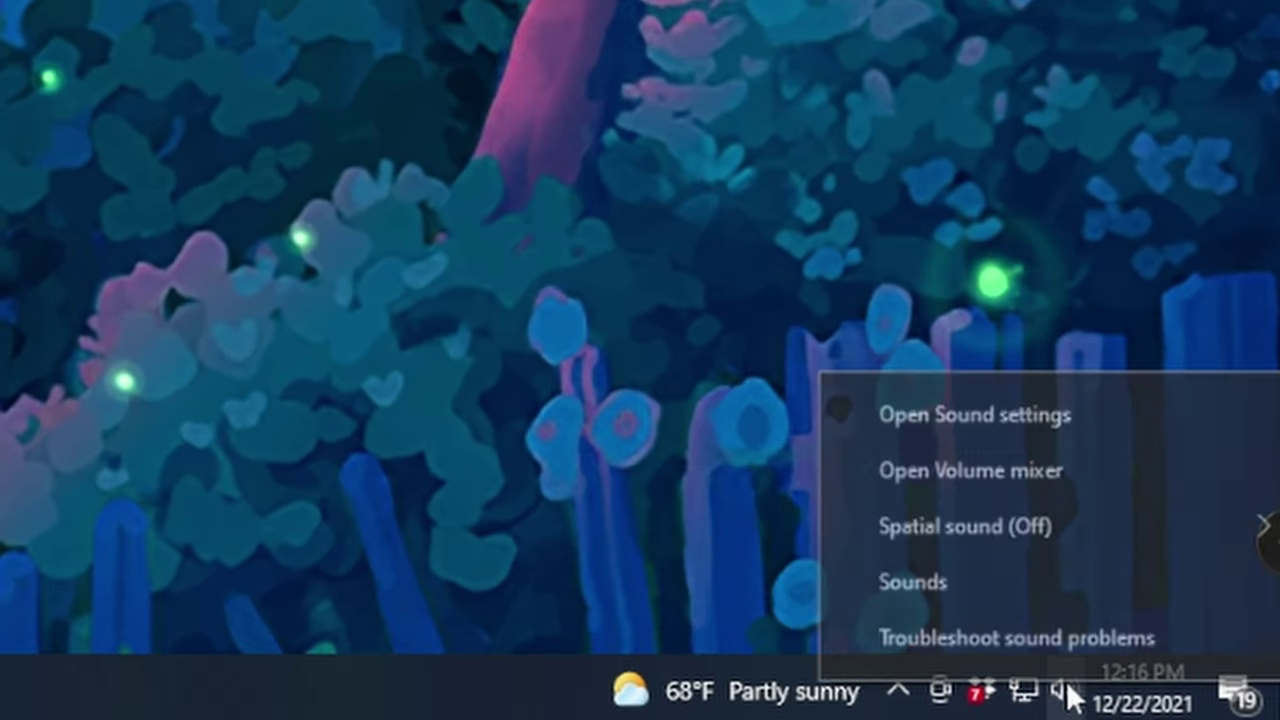
click(906, 584)
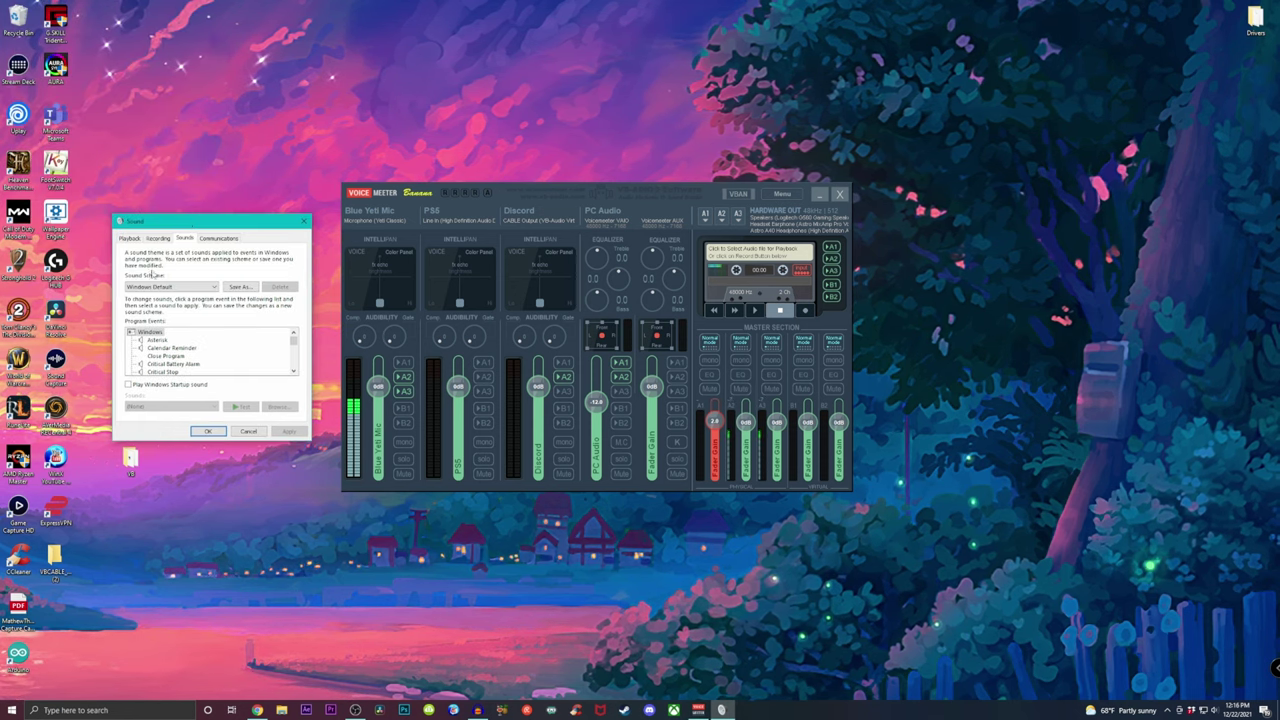
click(129, 238)
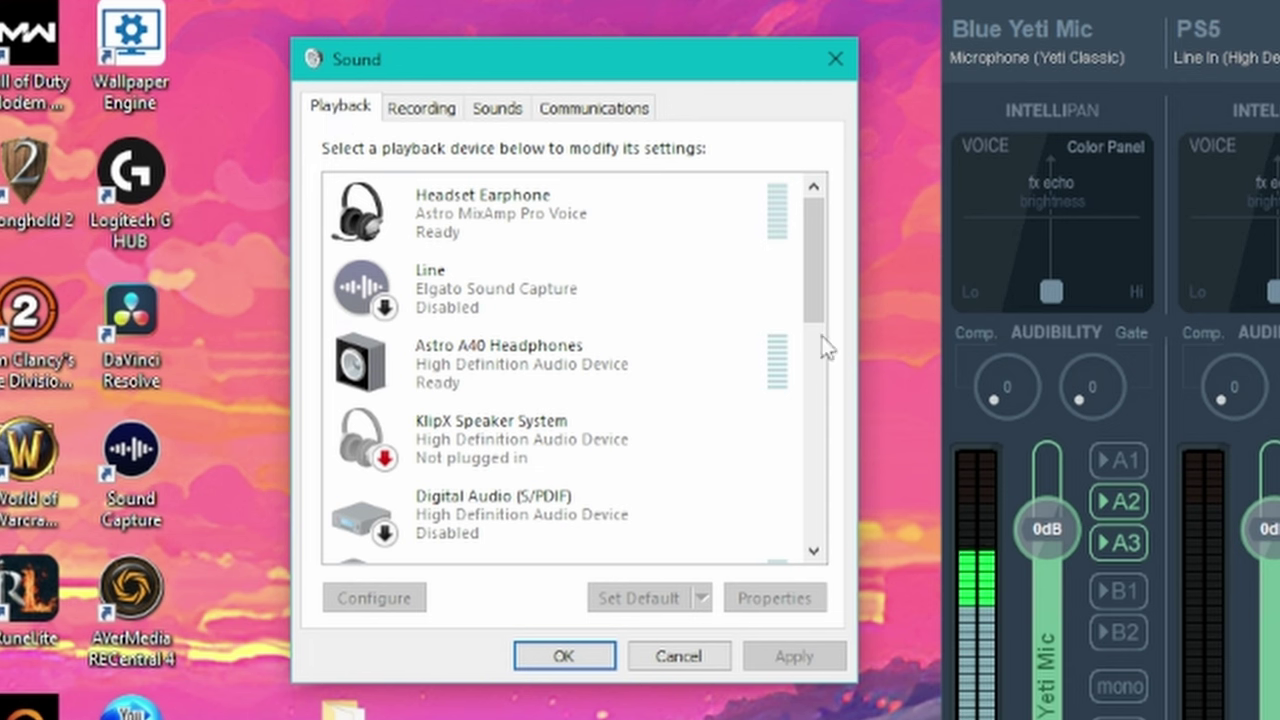
drag(817, 251, 823, 491)
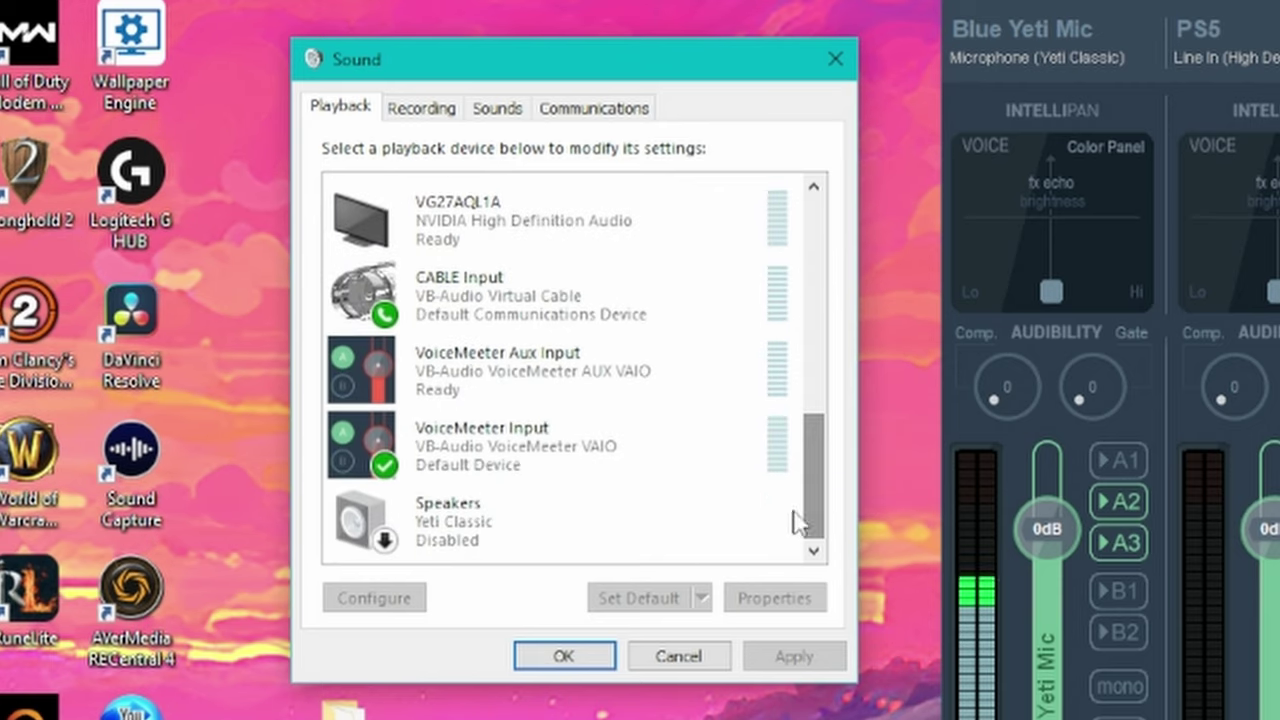
Step: Show VoiceMeeter Input's Advanced properties, with the 24 bit, 48000 Hz default format
click(525, 455)
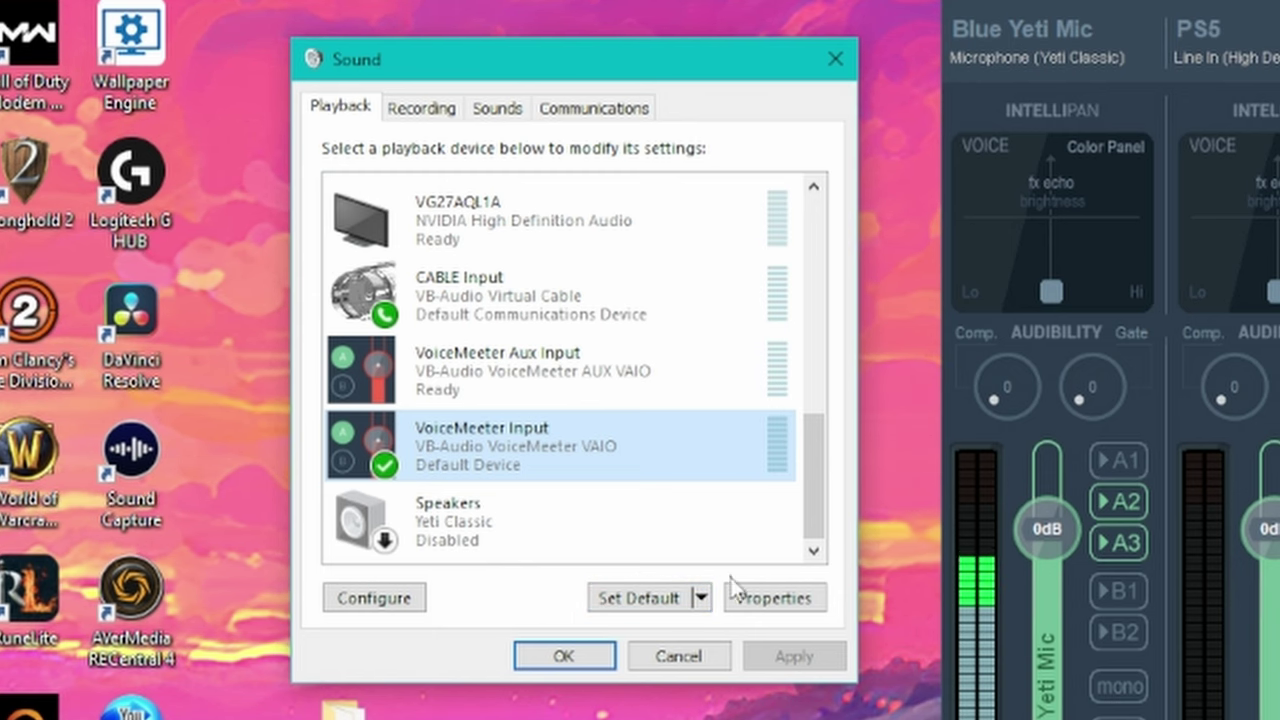
right_click(525, 455)
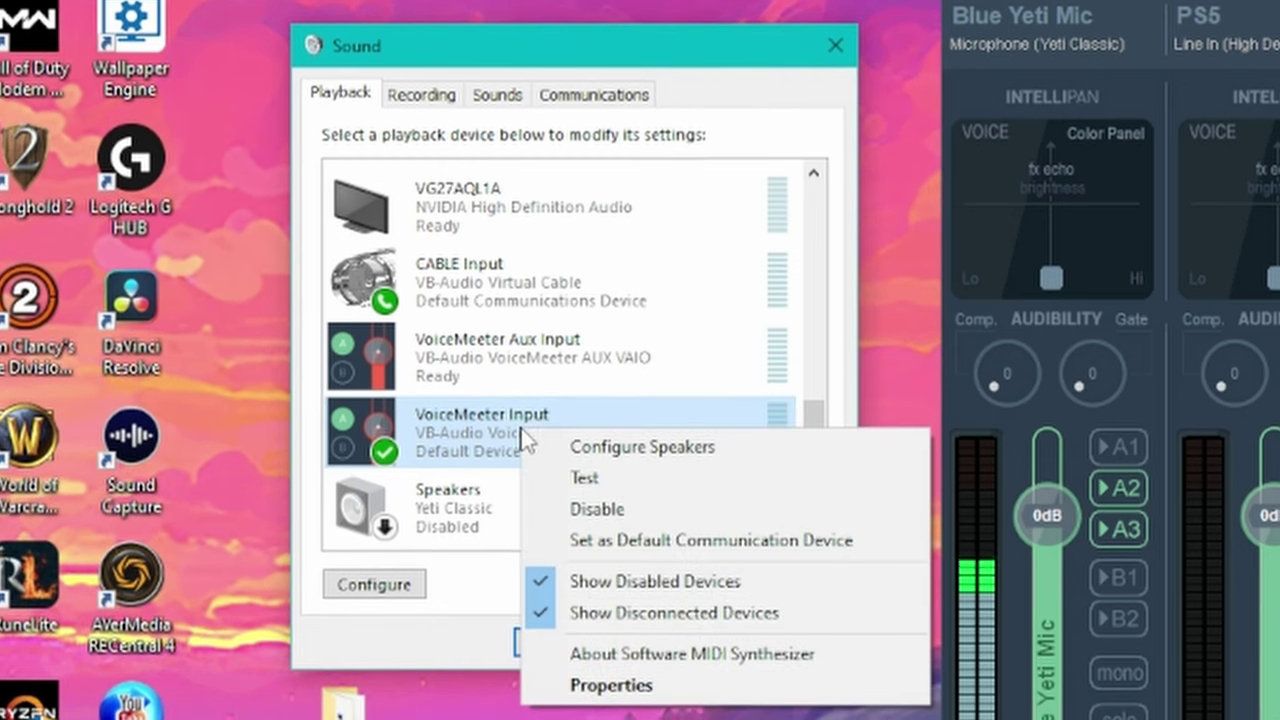
click(611, 680)
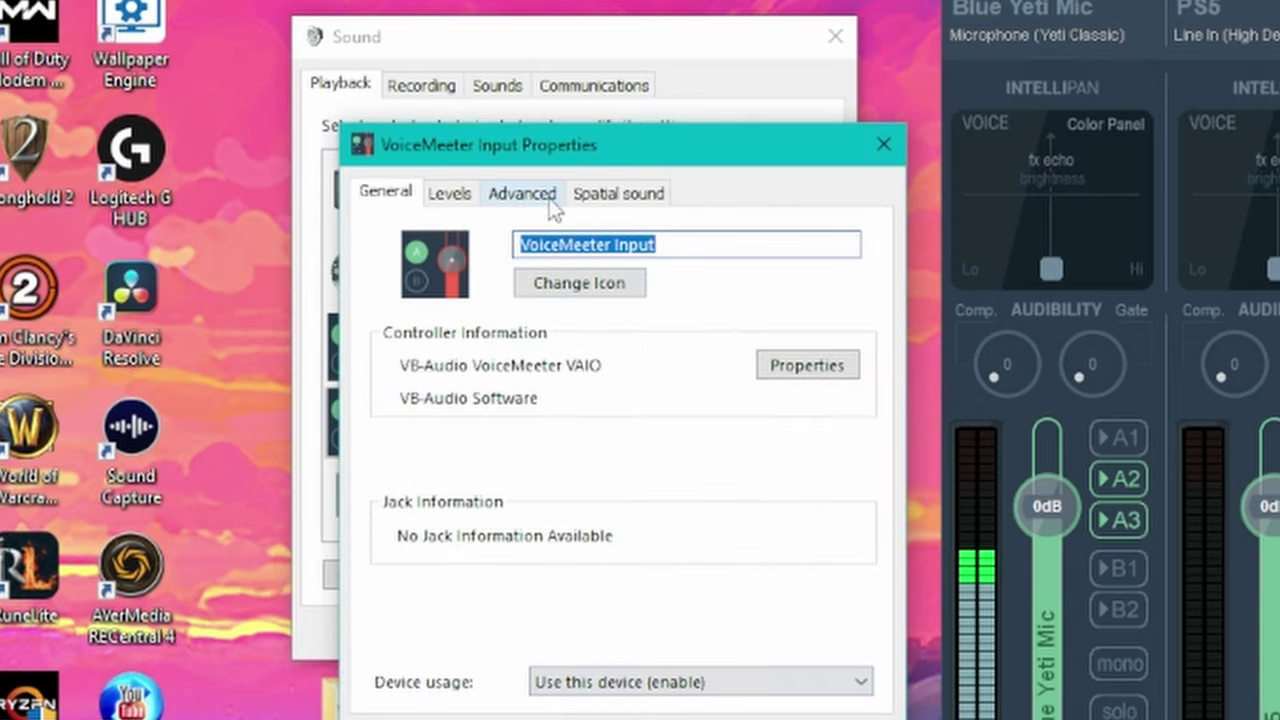
click(530, 200)
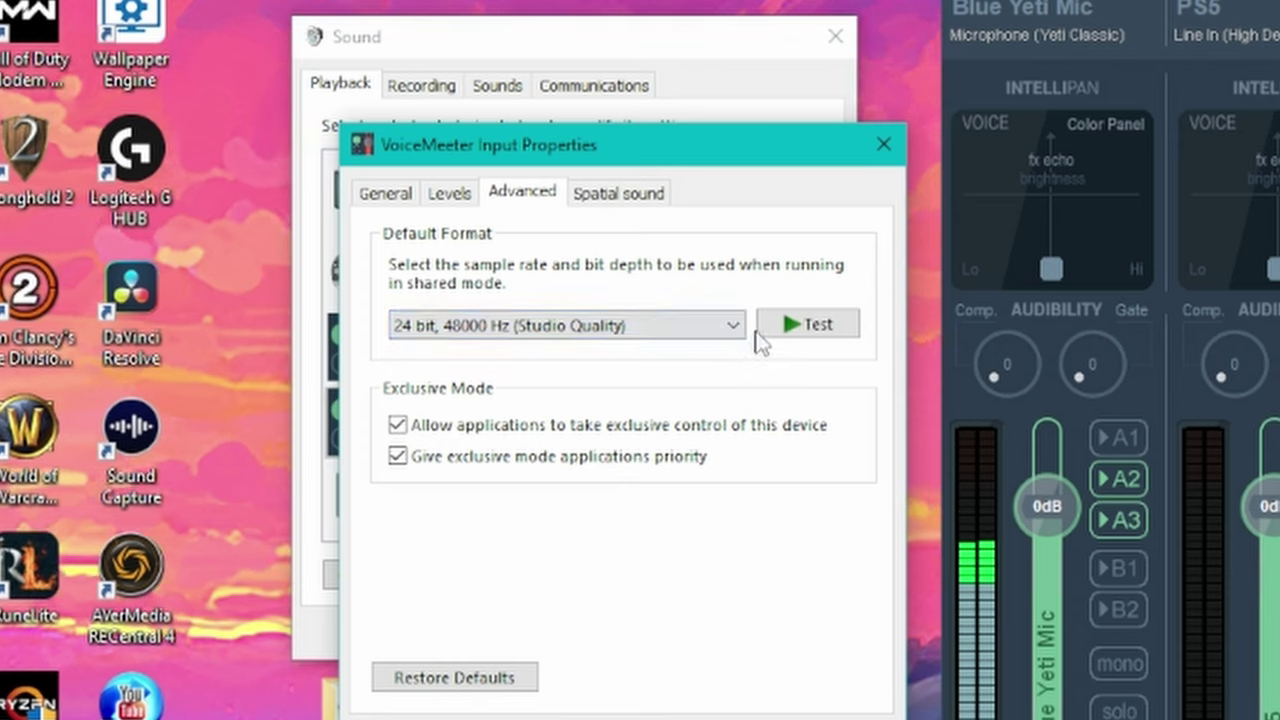
Step: Open VoiceMeeter Output's recording properties and expand its Default Format sample-rate choices
click(884, 148)
click(430, 88)
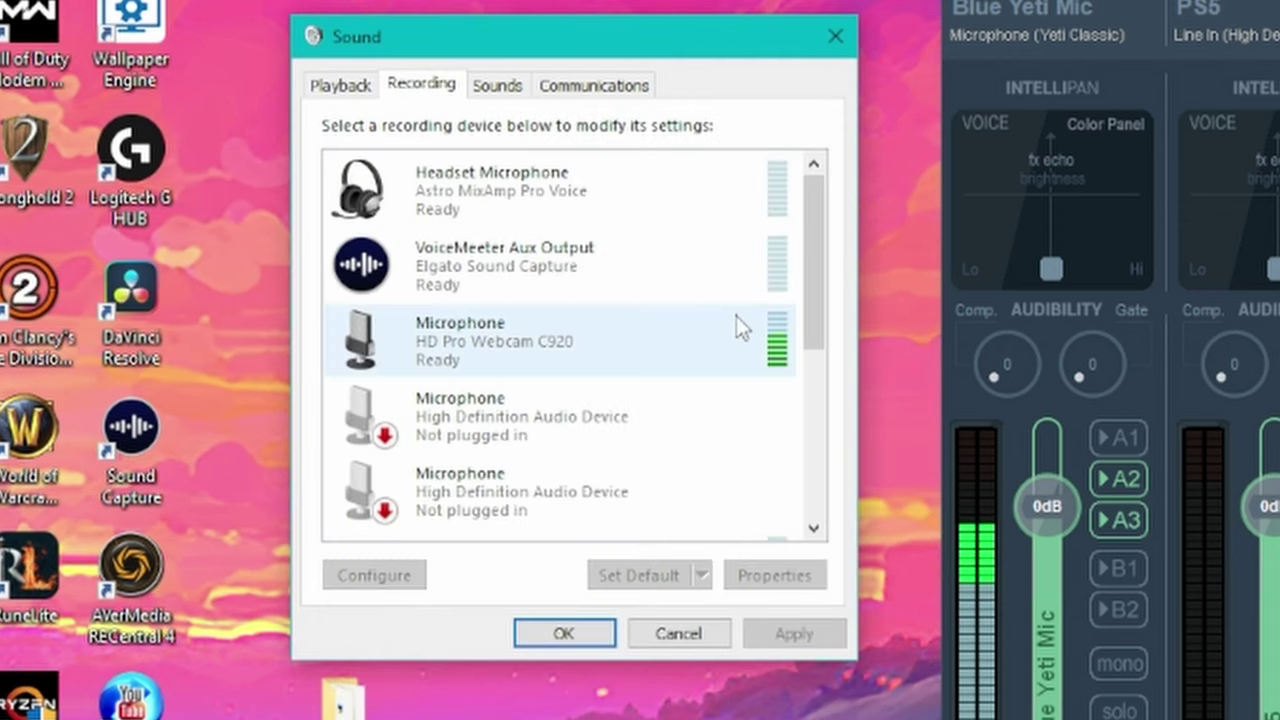
drag(808, 239, 808, 486)
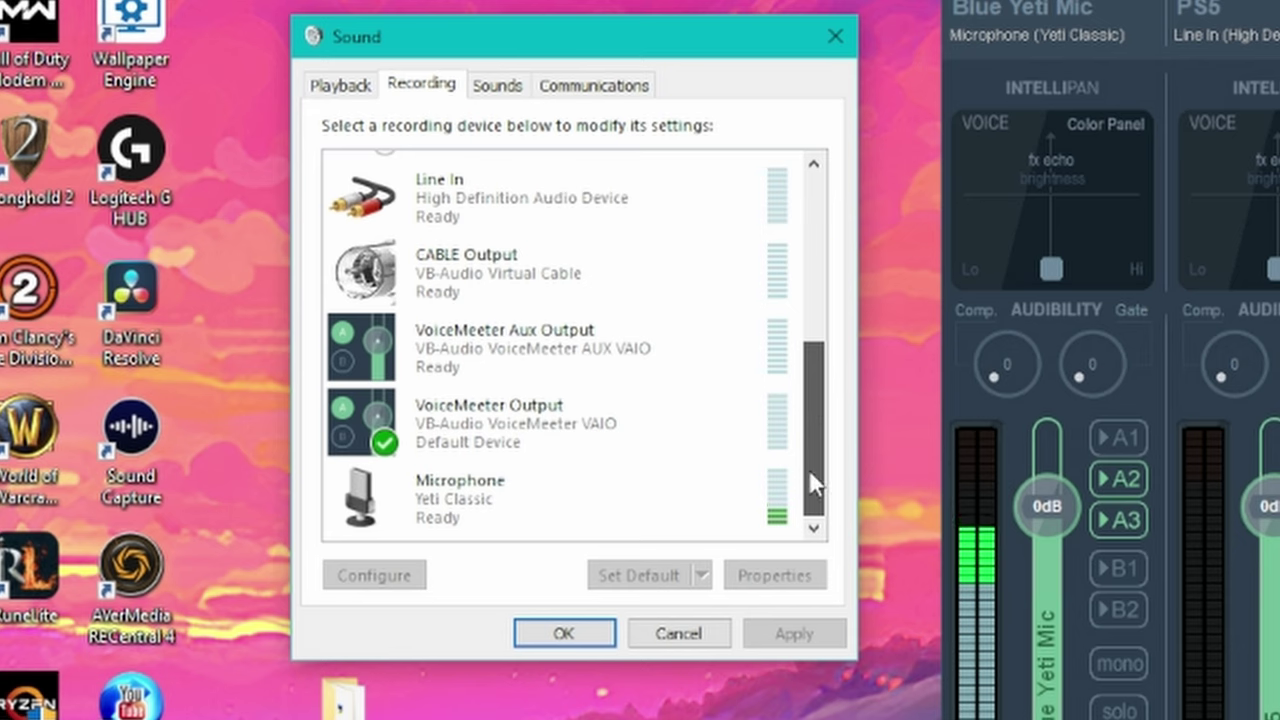
click(588, 437)
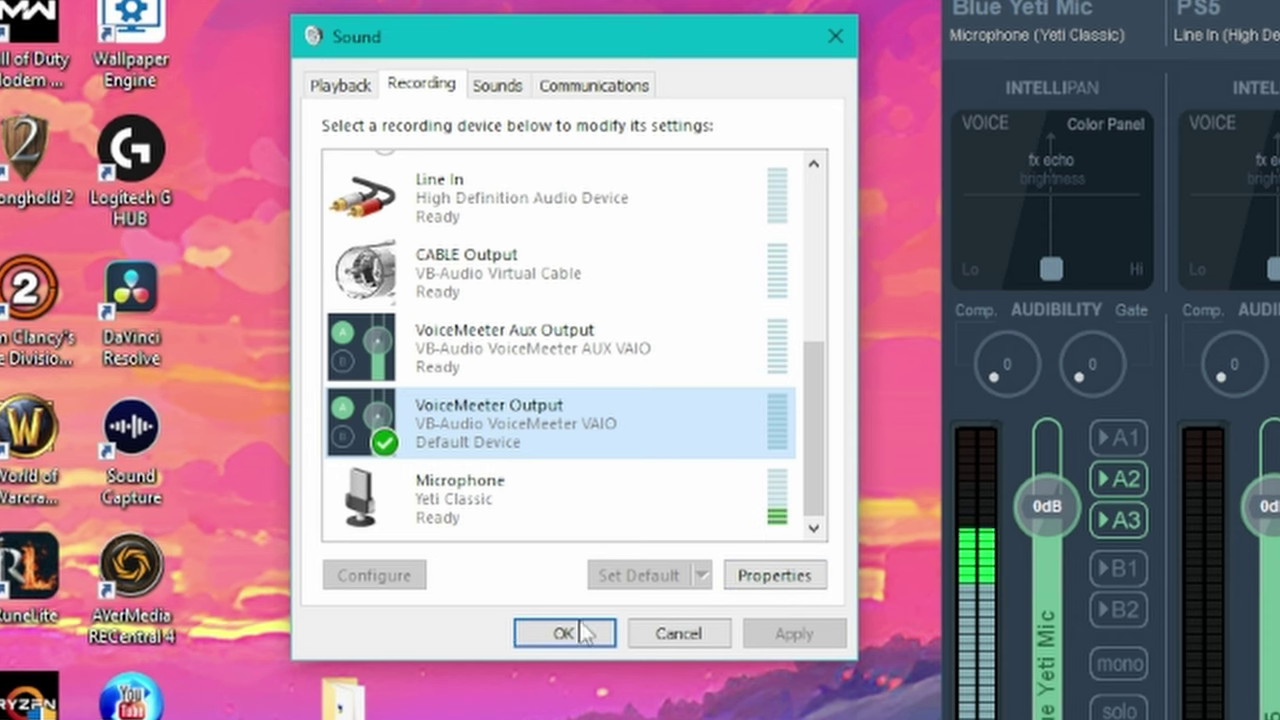
right_click(623, 420)
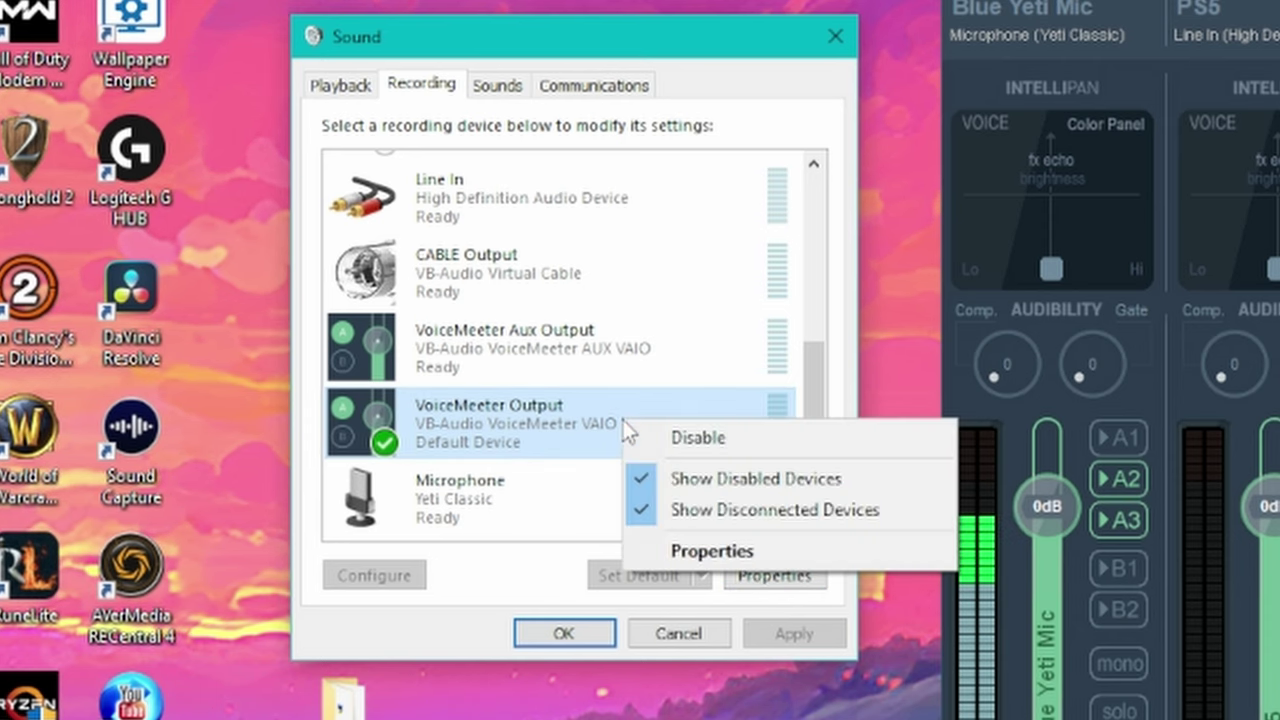
click(733, 550)
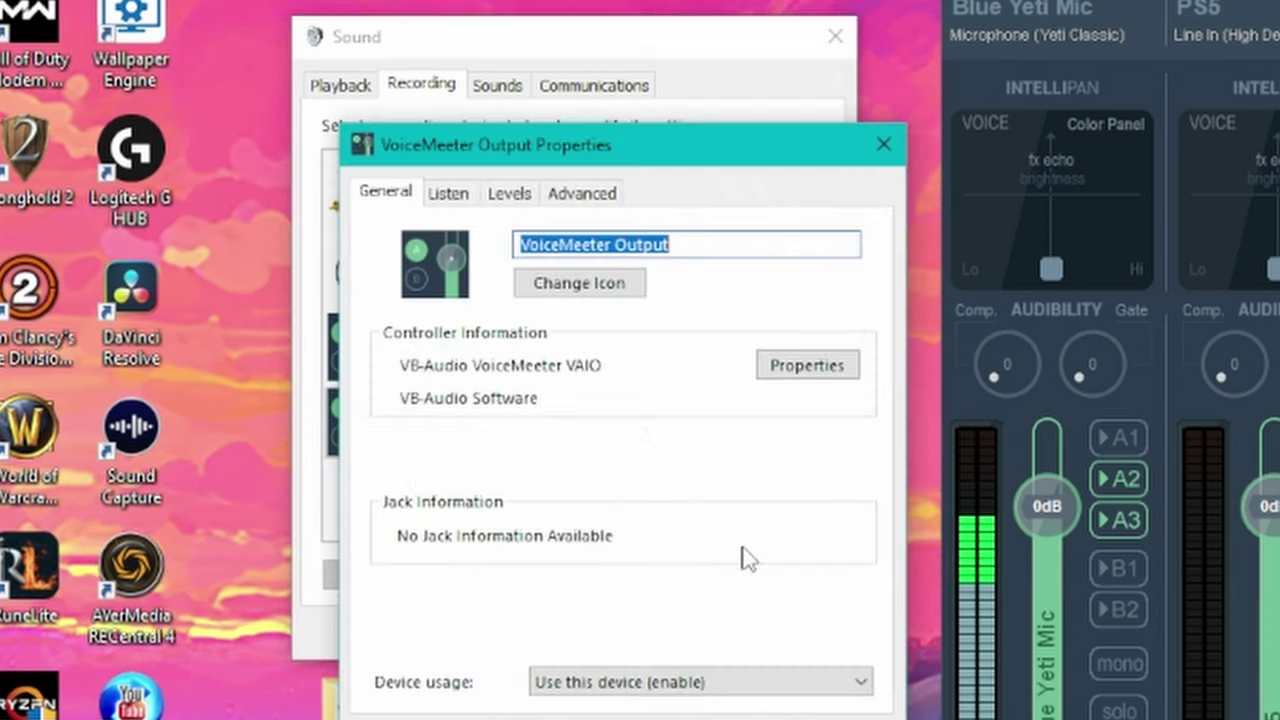
click(566, 203)
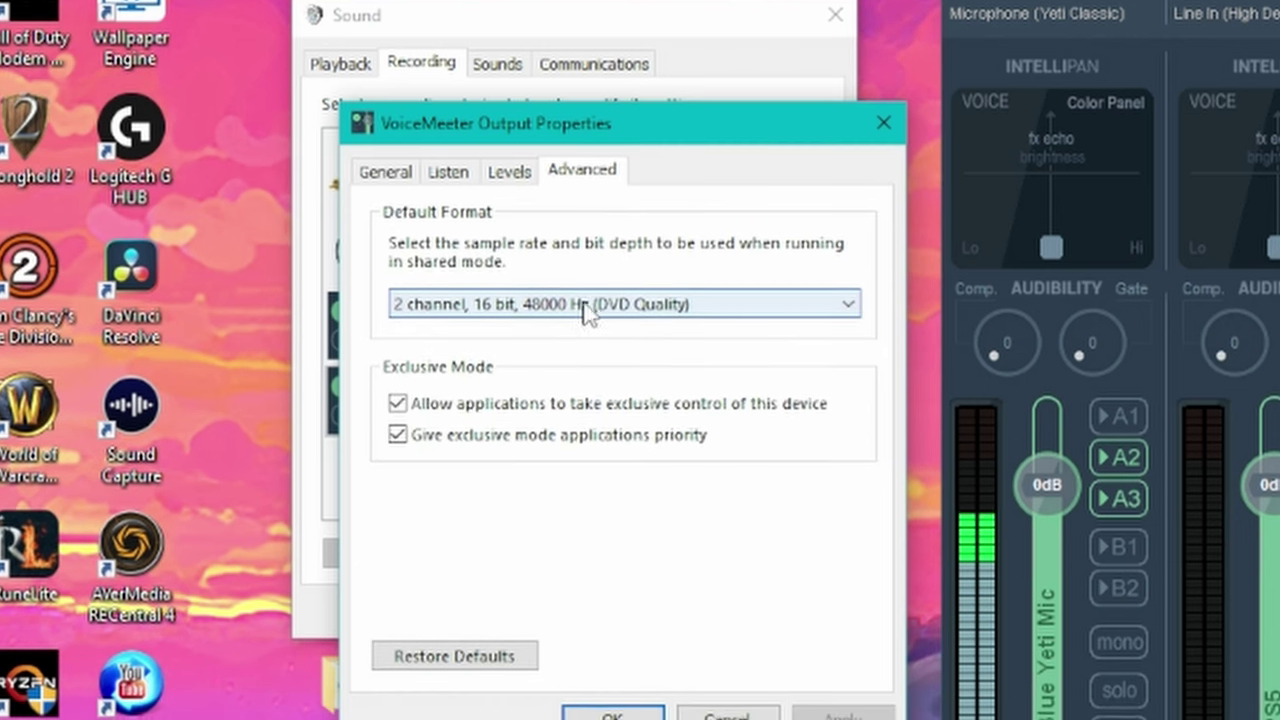
click(617, 323)
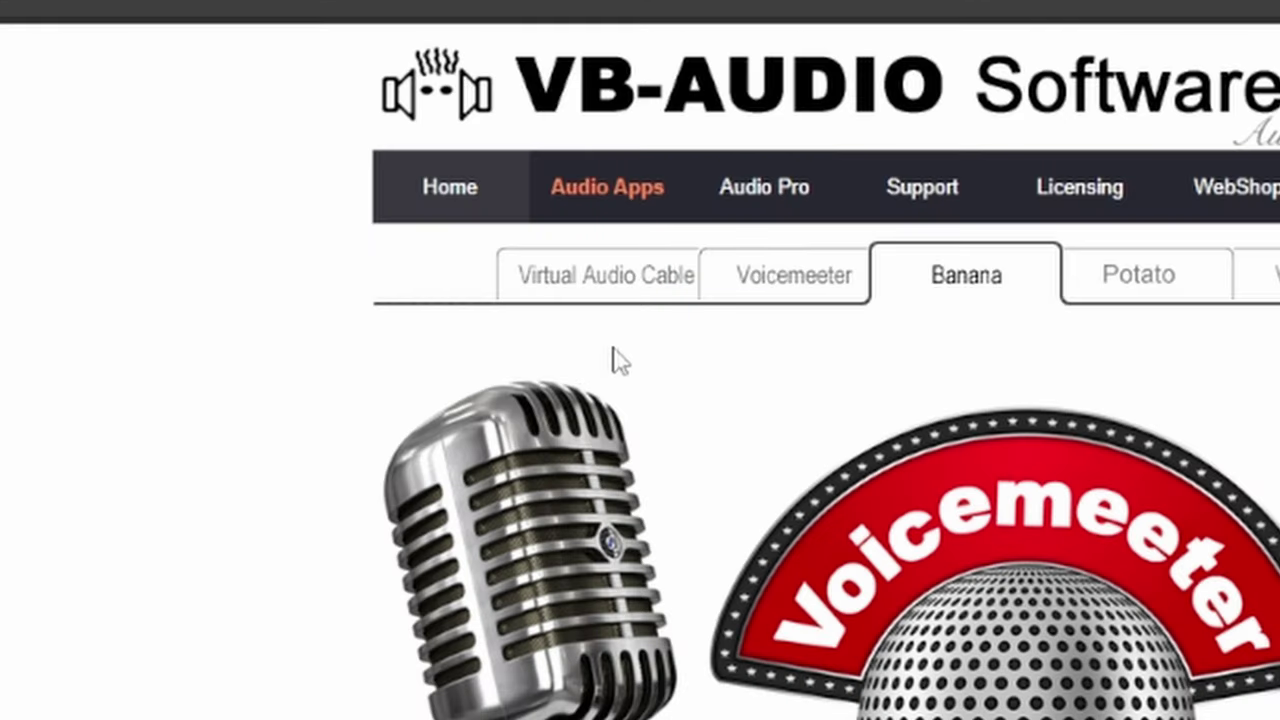
Step: Go to the VB-CABLE Virtual Audio Device page, then minimize Chrome
click(650, 288)
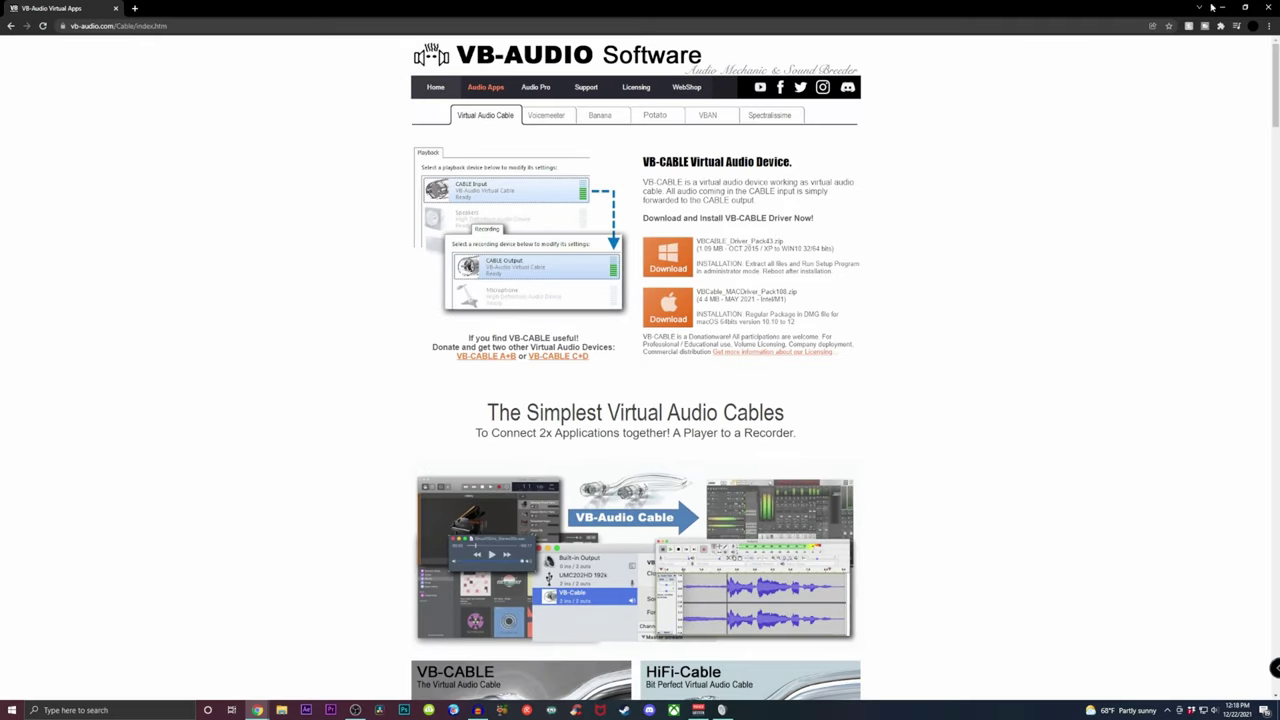
click(1216, 7)
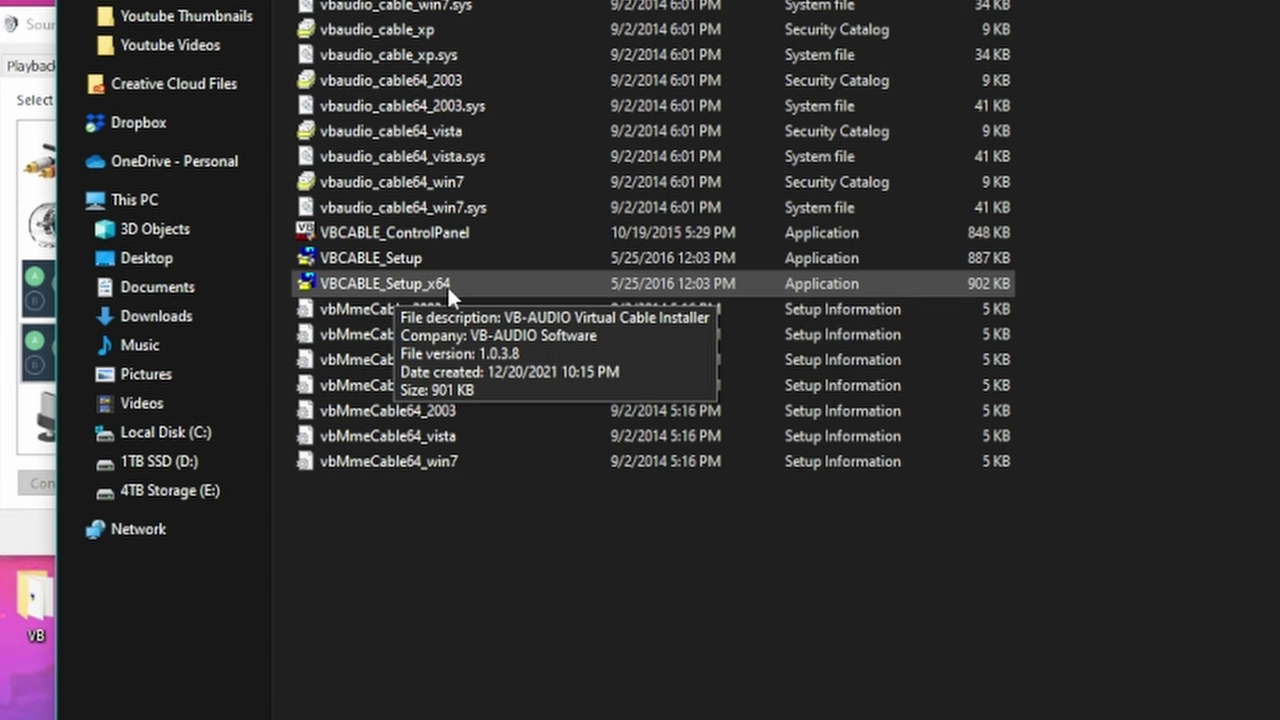
Step: Bring up VBCABLE_Setup_x64's options to run the cable installer as administrator
right_click(421, 289)
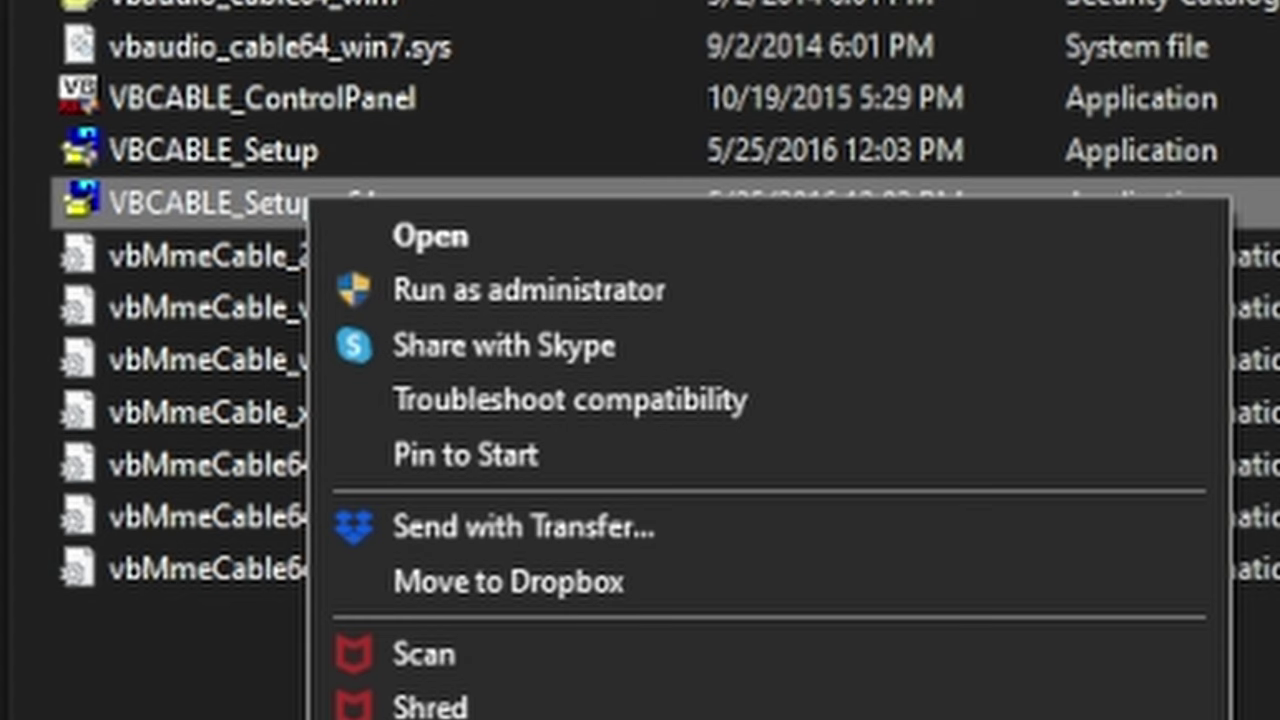
key(Escape)
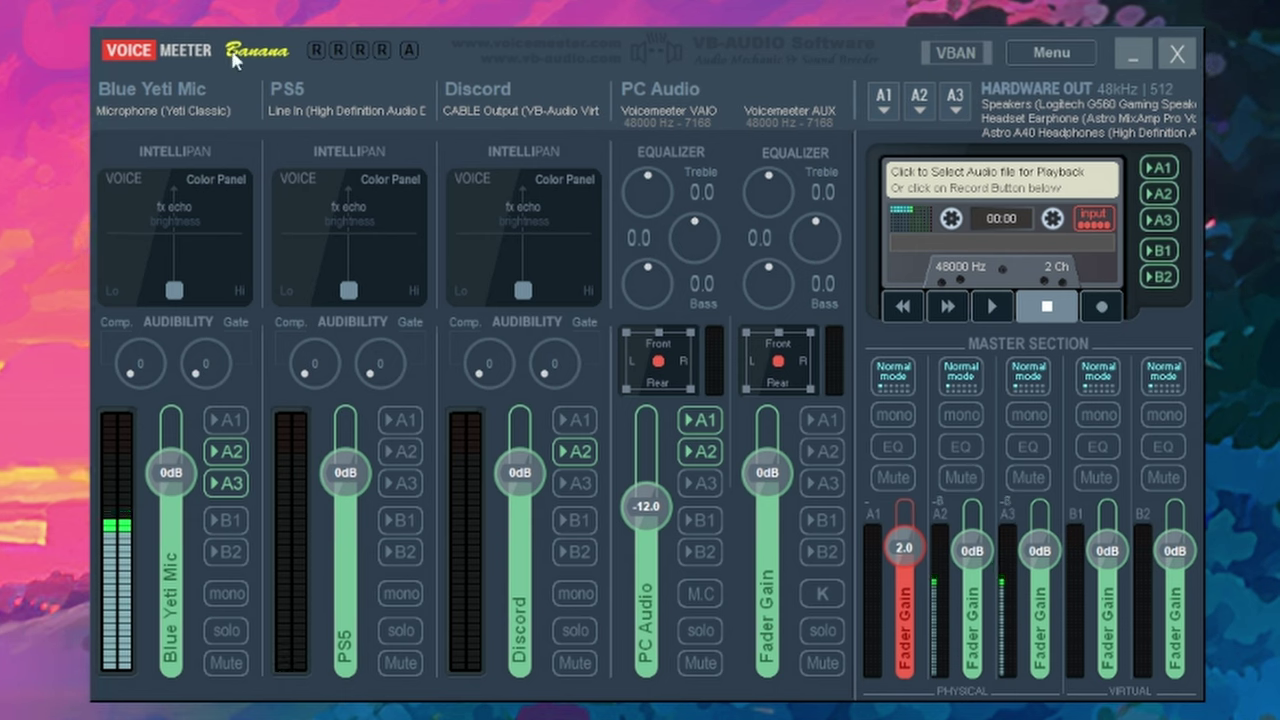
Step: Keep Microphone (Yeti Classic) on Blue Yeti Mic, check PS5's Line In, and keep the label
click(135, 108)
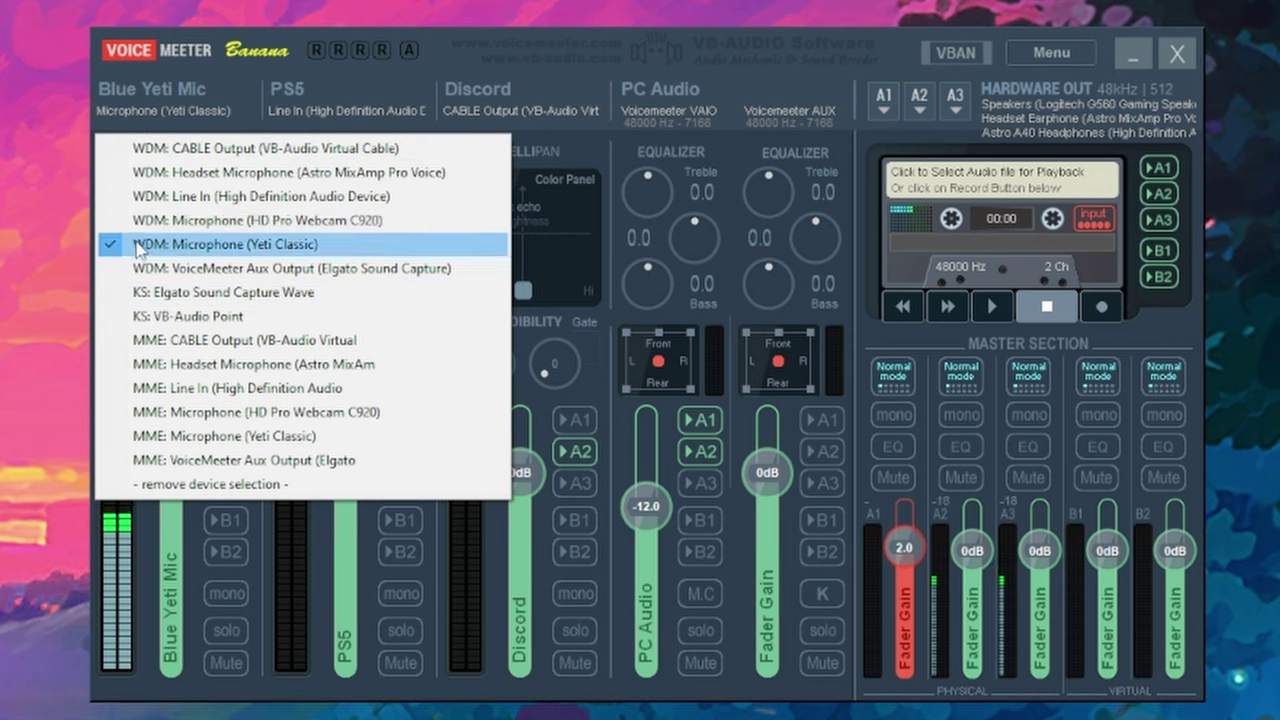
click(198, 246)
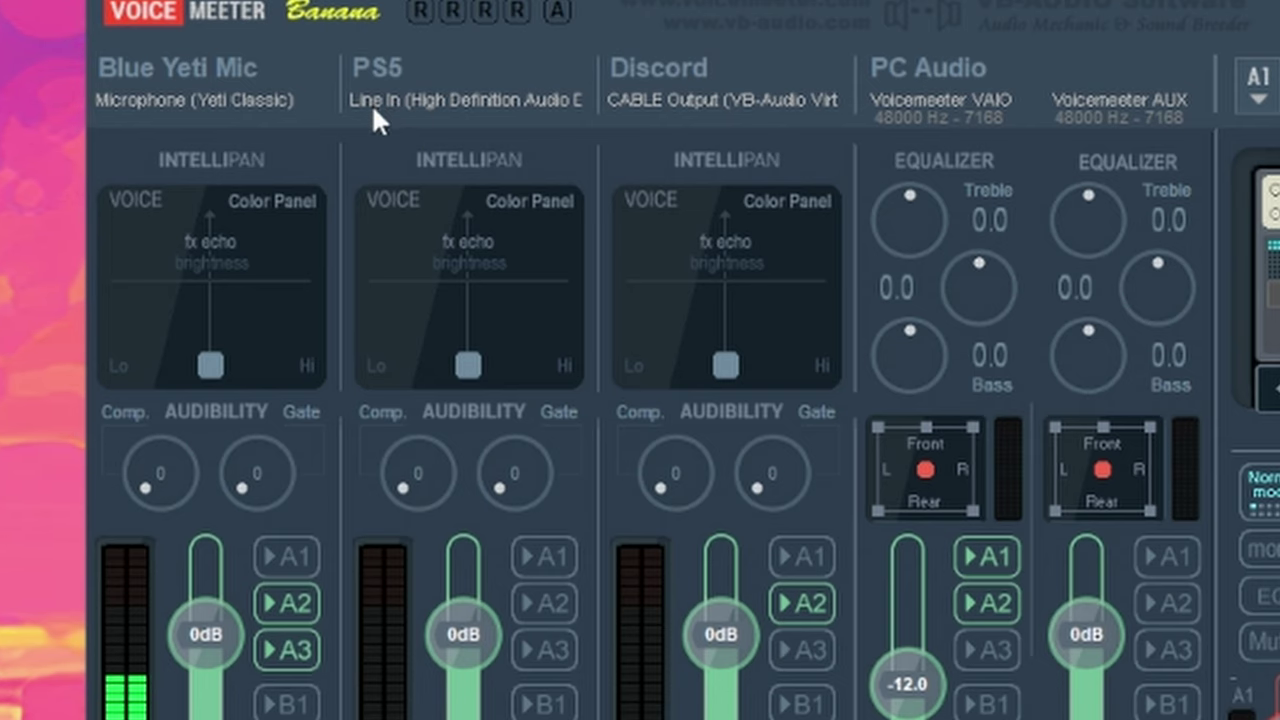
click(371, 100)
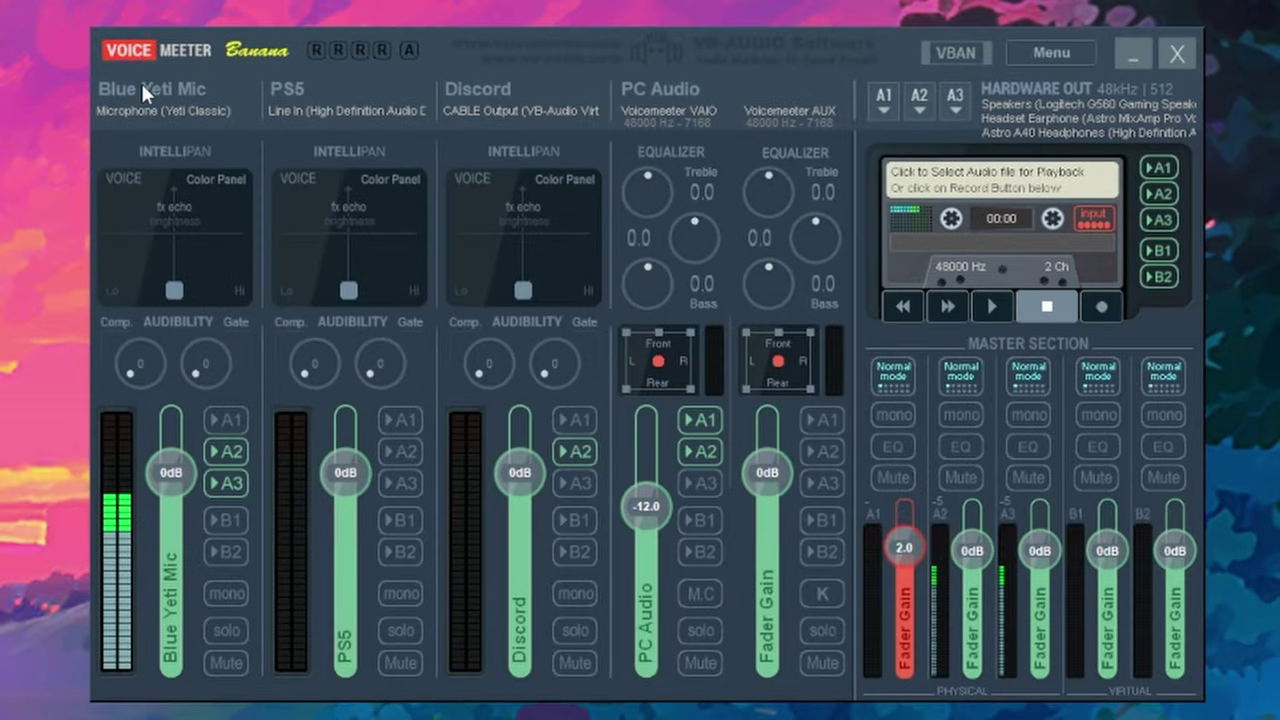
click(141, 81)
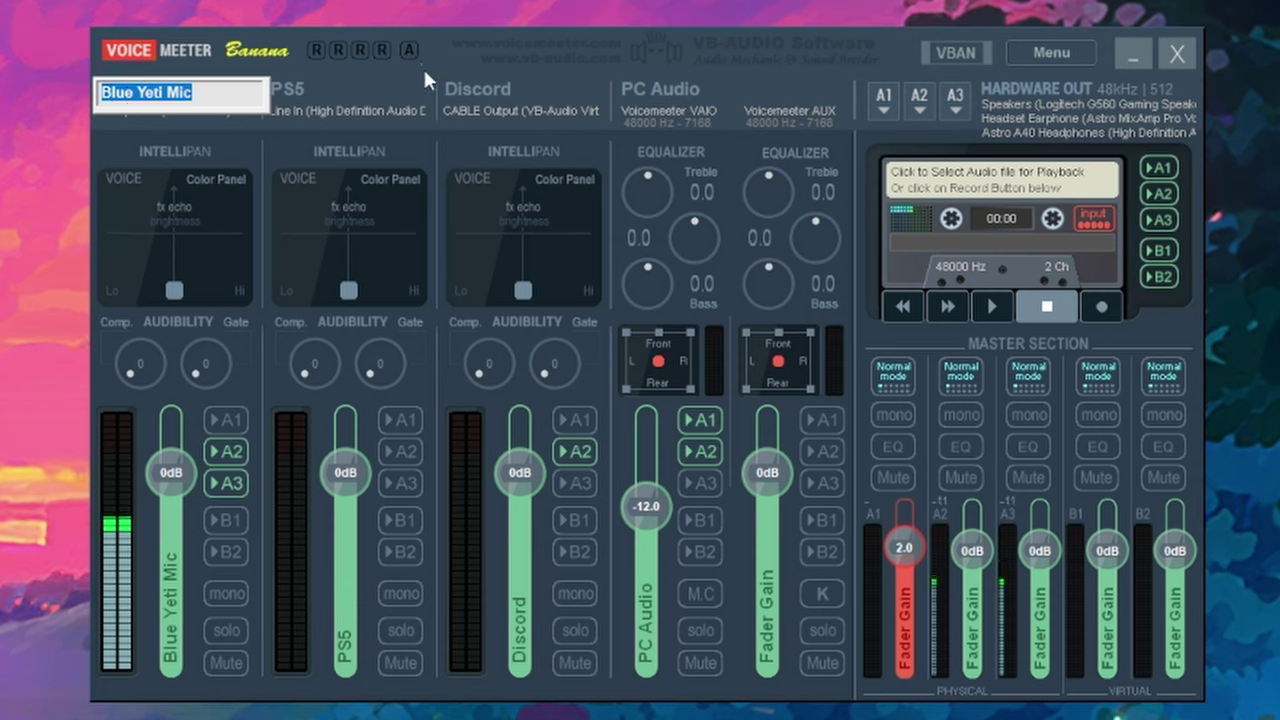
key(Return)
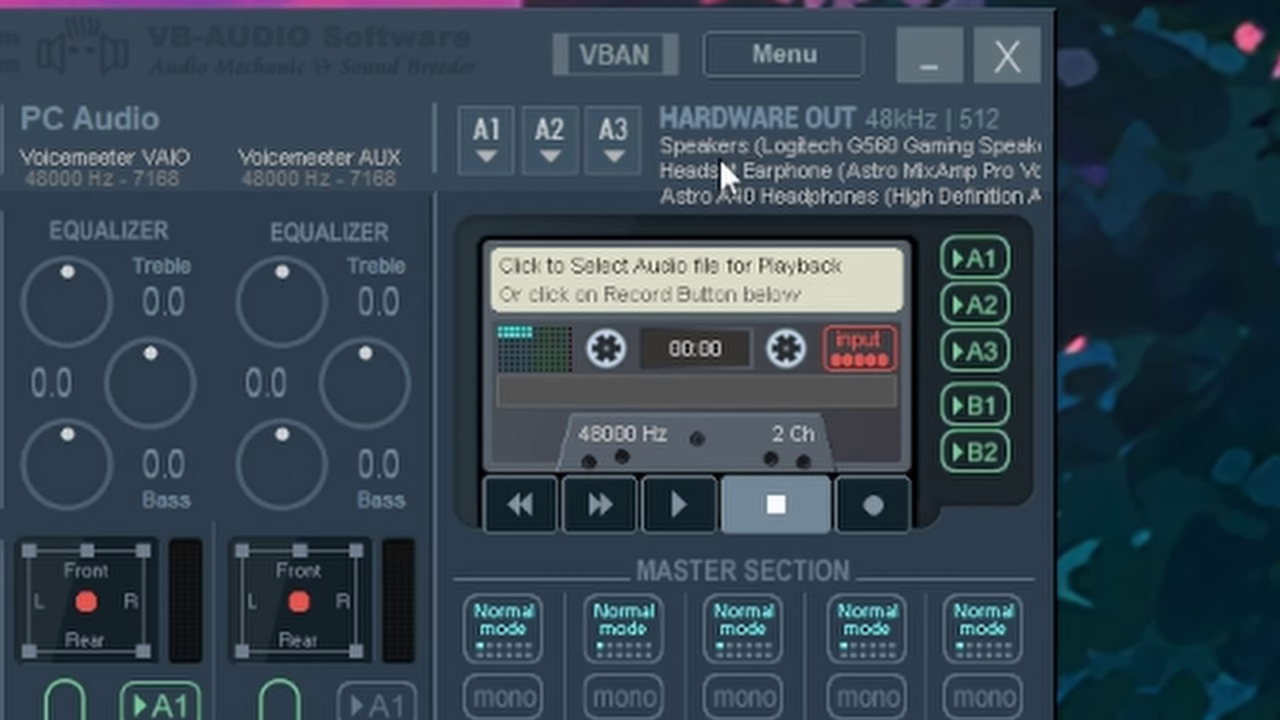
Step: Assign A1 to Logitech G560 speakers, A2 to Astro MixAmp headset, A3 to Astro A40 headphones
click(492, 156)
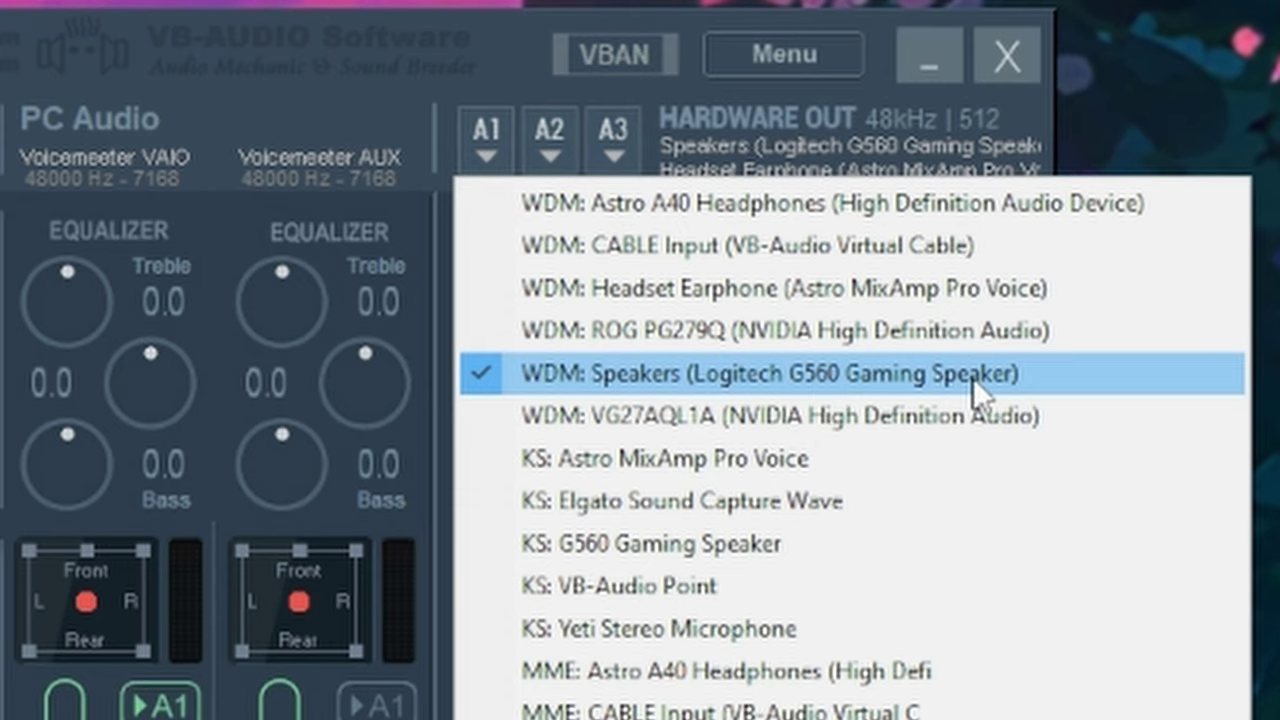
click(501, 35)
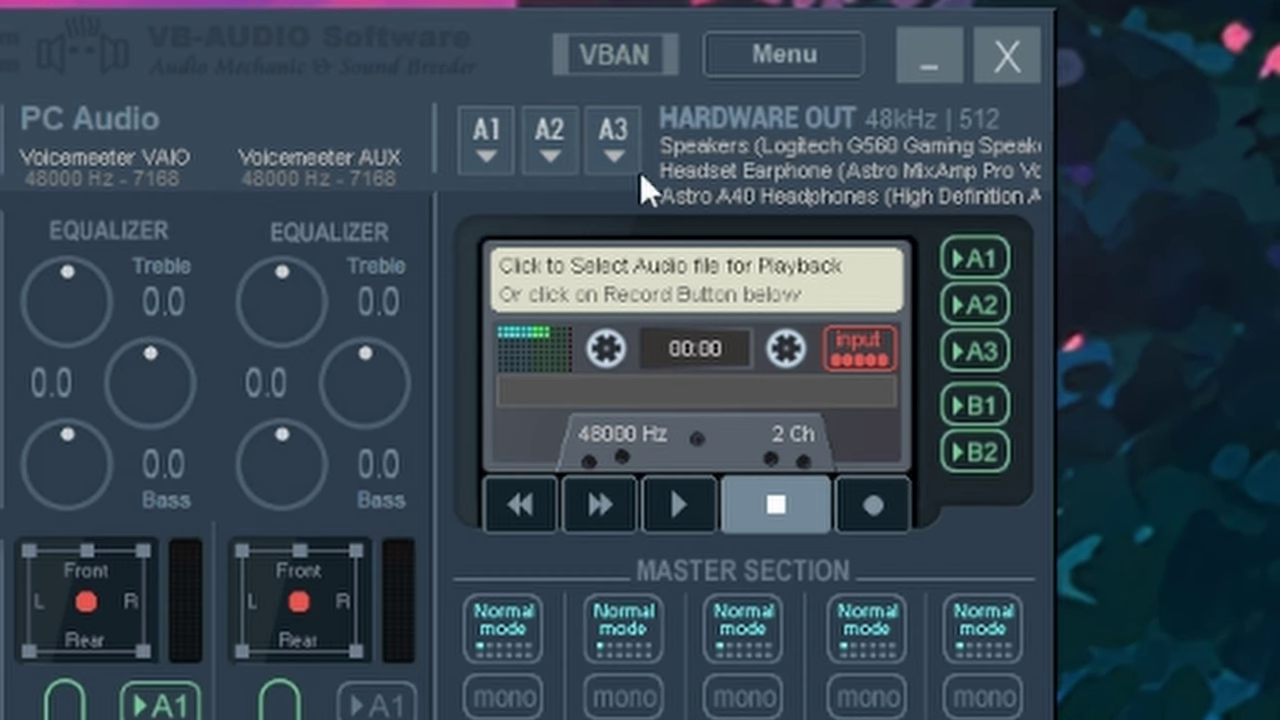
click(549, 166)
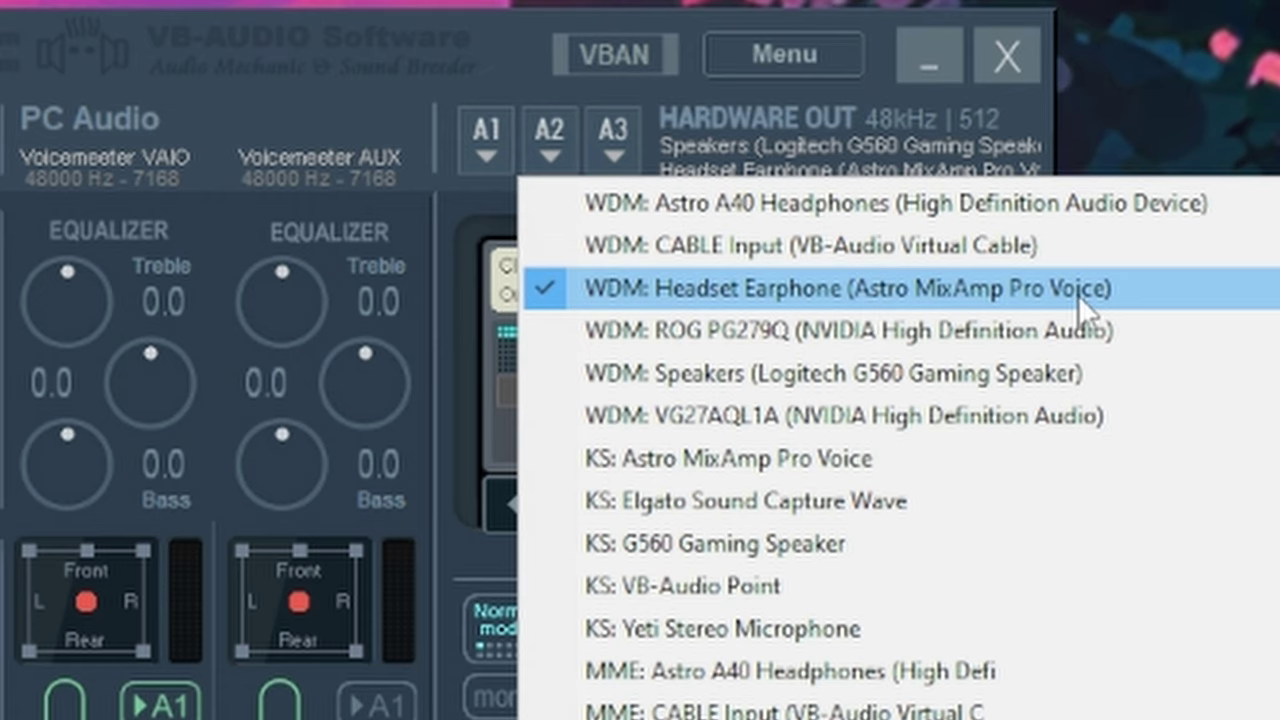
click(532, 50)
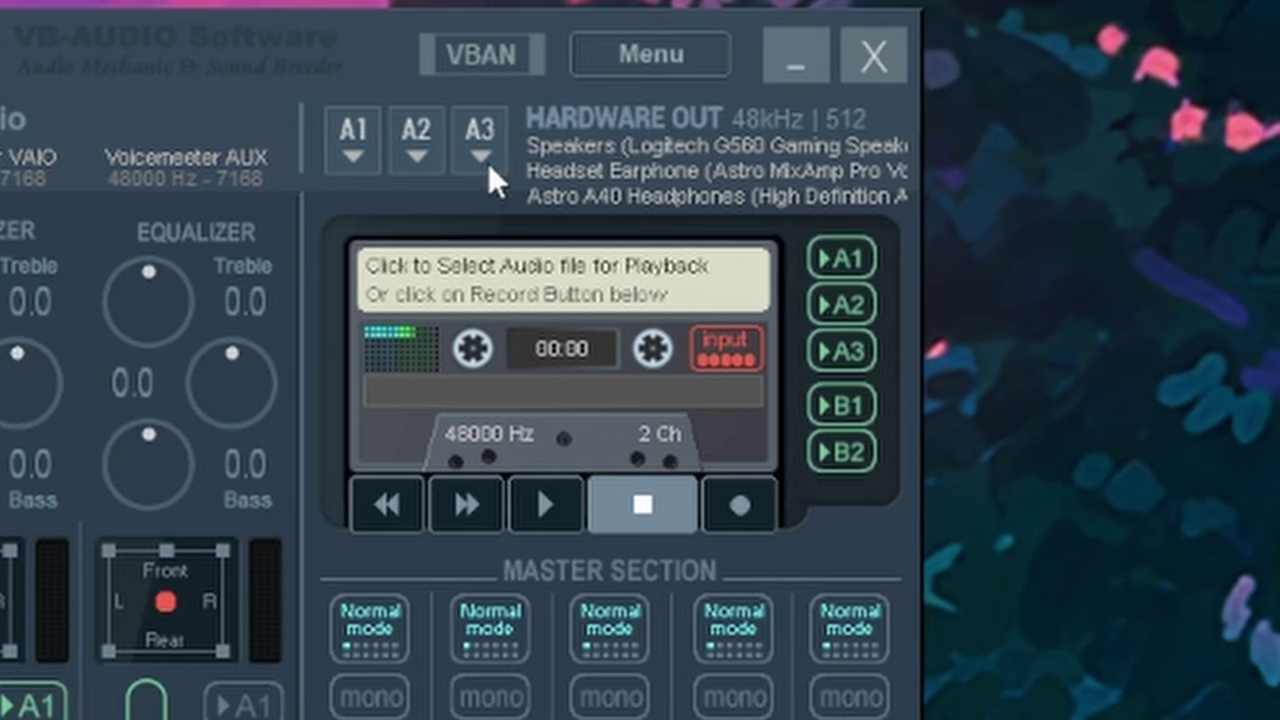
click(488, 163)
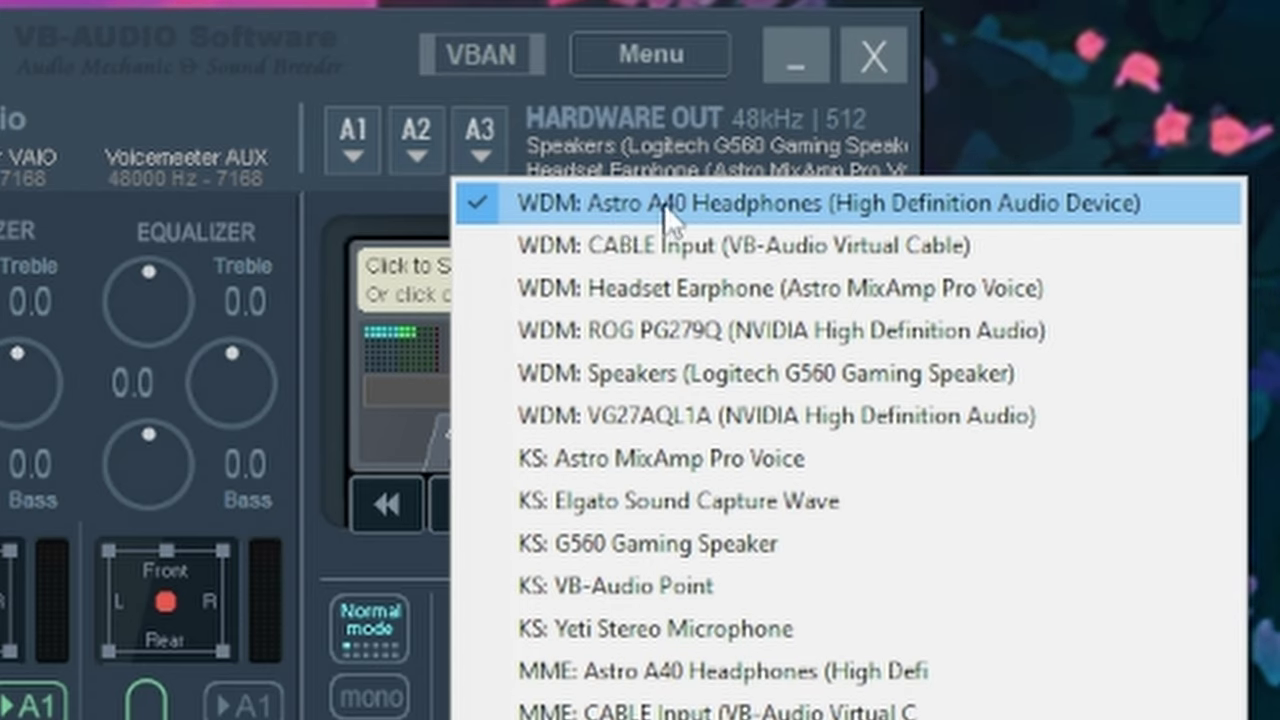
click(389, 33)
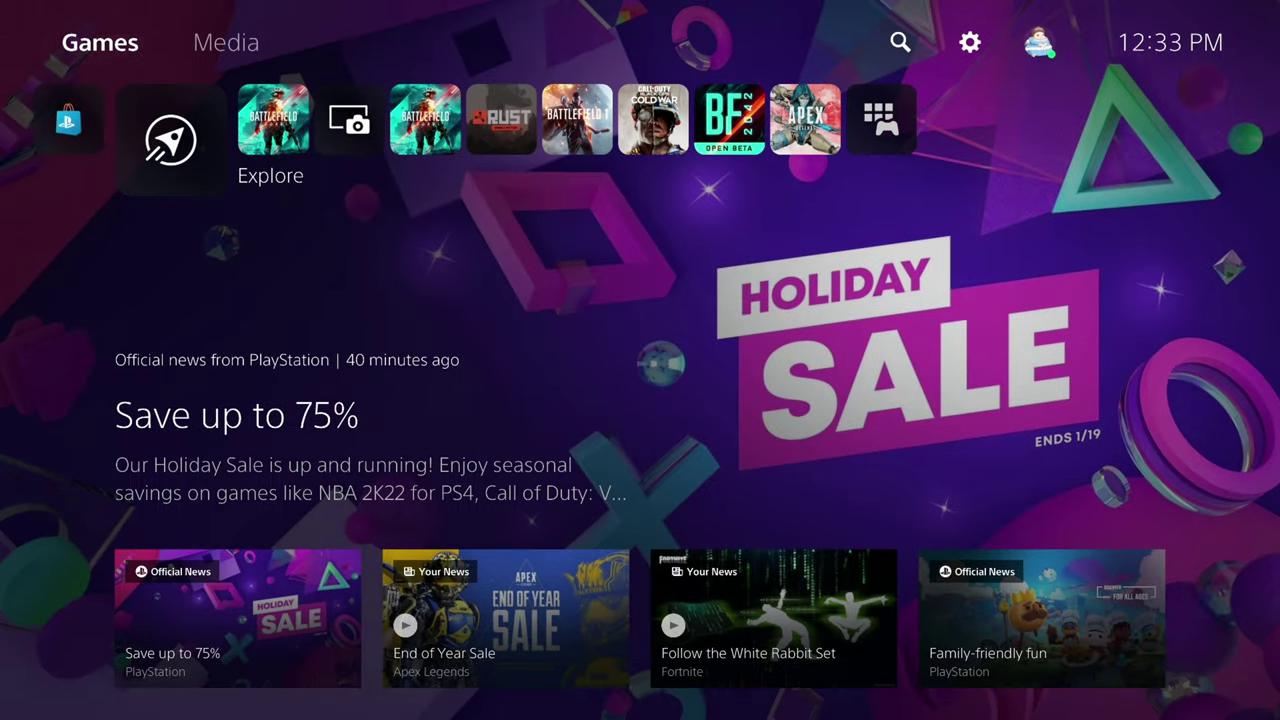
Step: Set the PS5's Sound > Audio Output > Output Device to USB Headset (USB Audio Device)
key(Right)
key(Right)
key(Right)
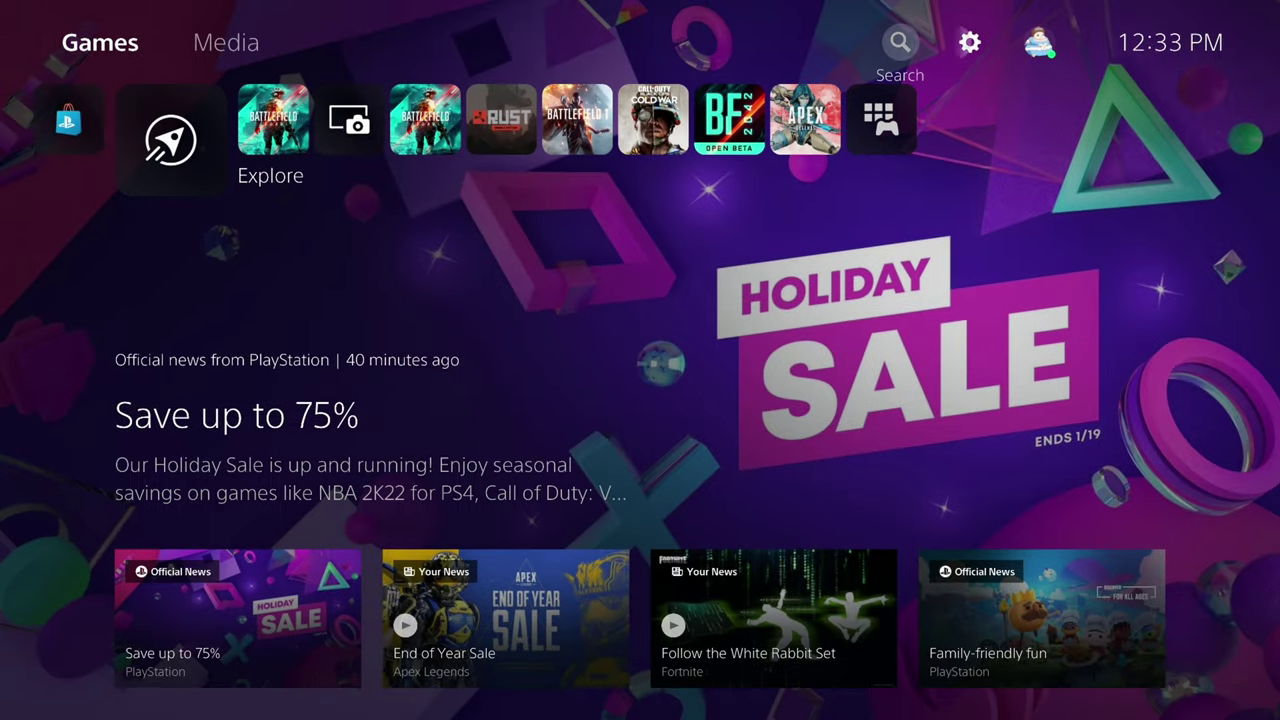
key(Return)
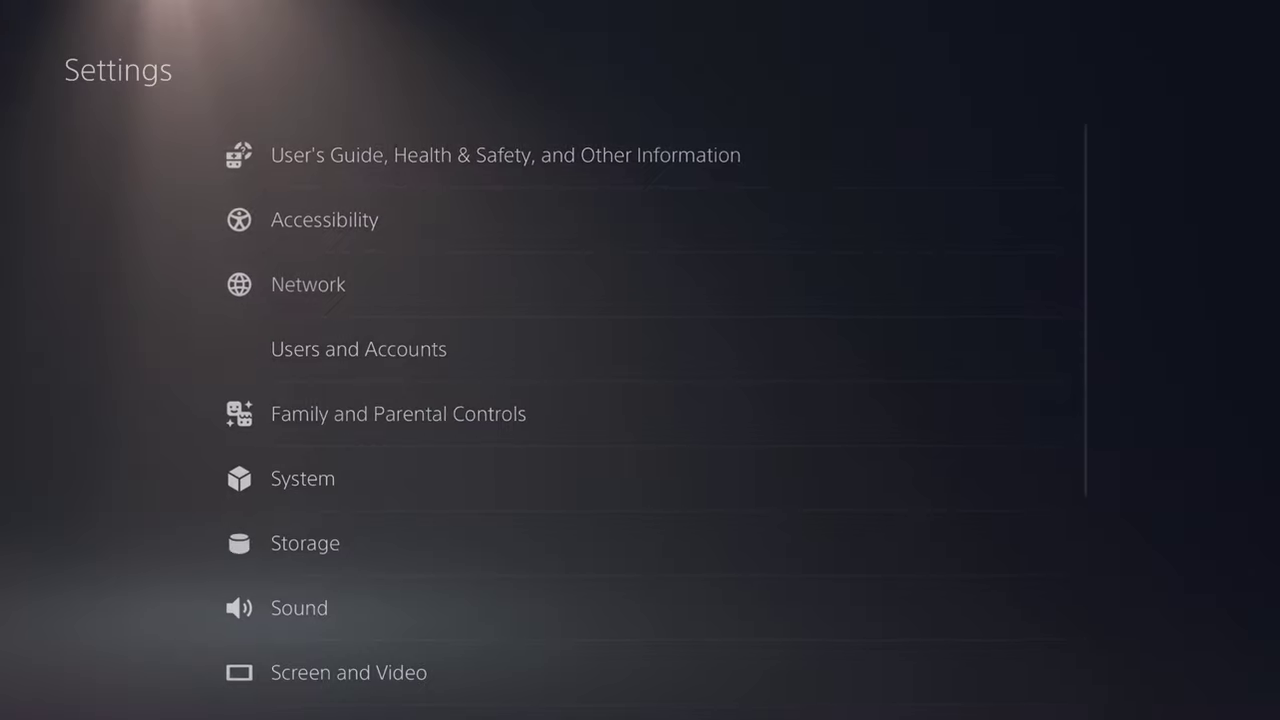
key(Down)
key(Down)
key(Down)
key(Down)
key(Down)
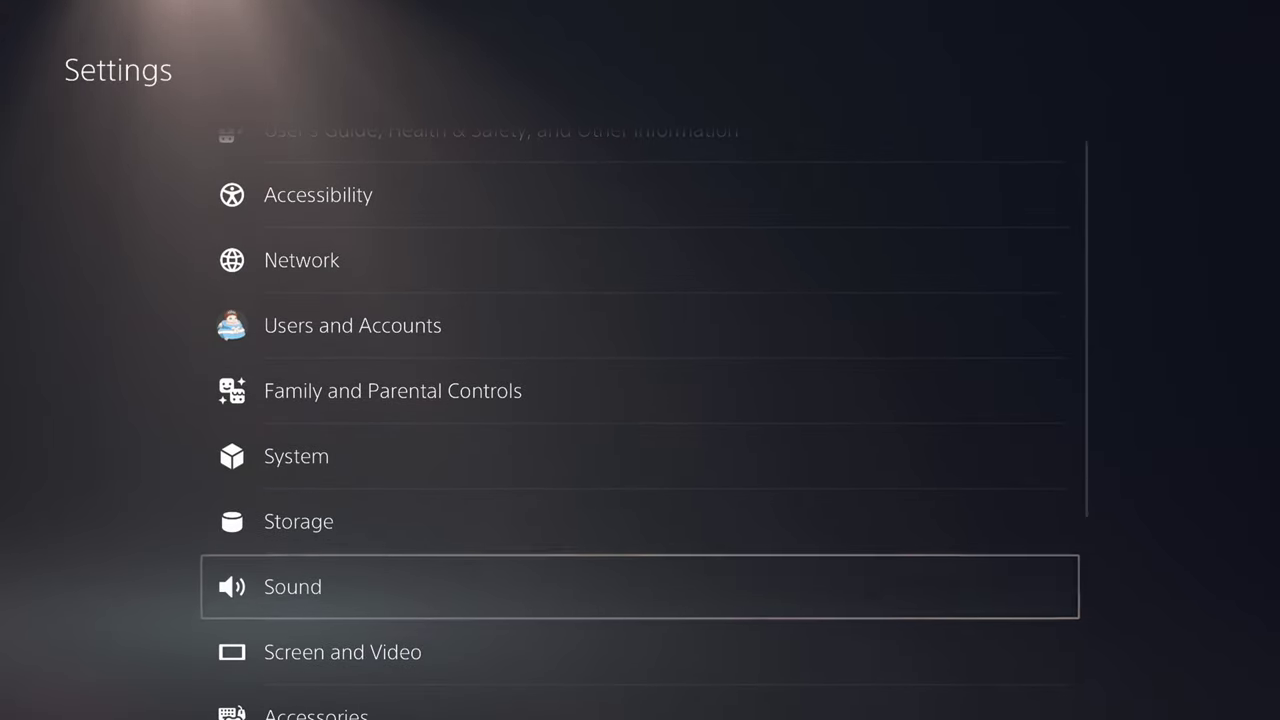
key(Return)
key(Right)
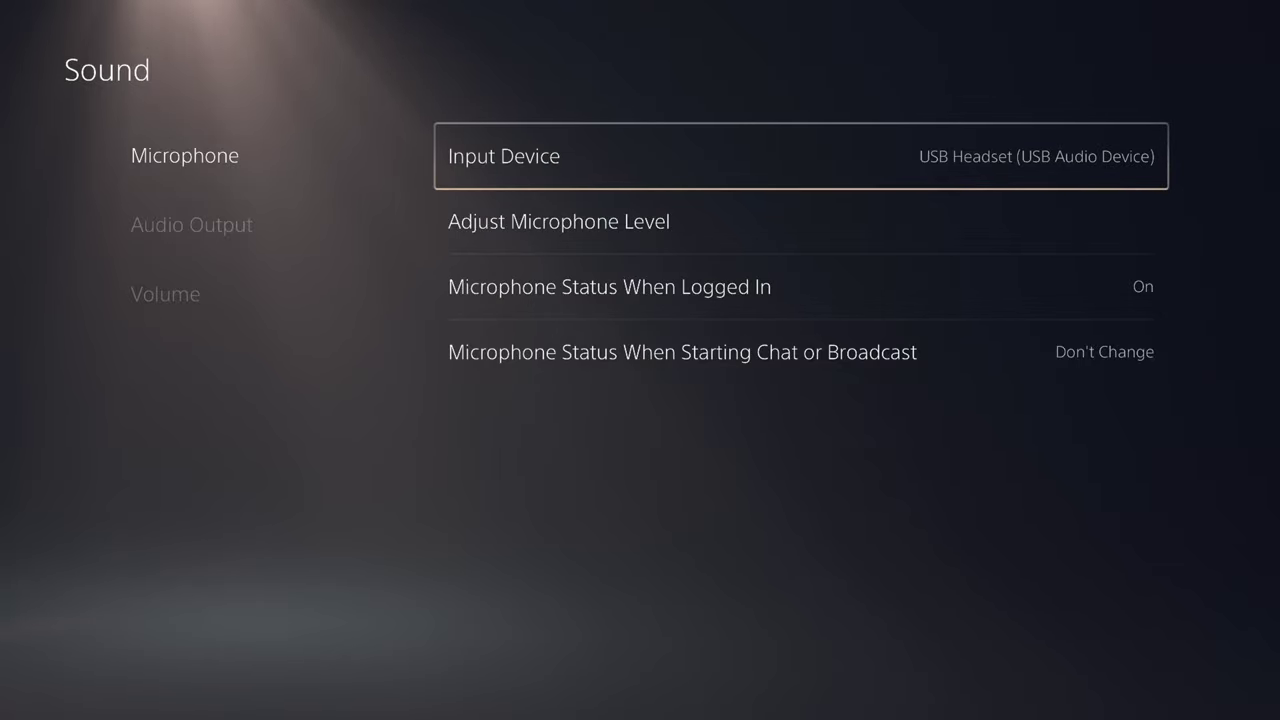
key(Left)
key(Down)
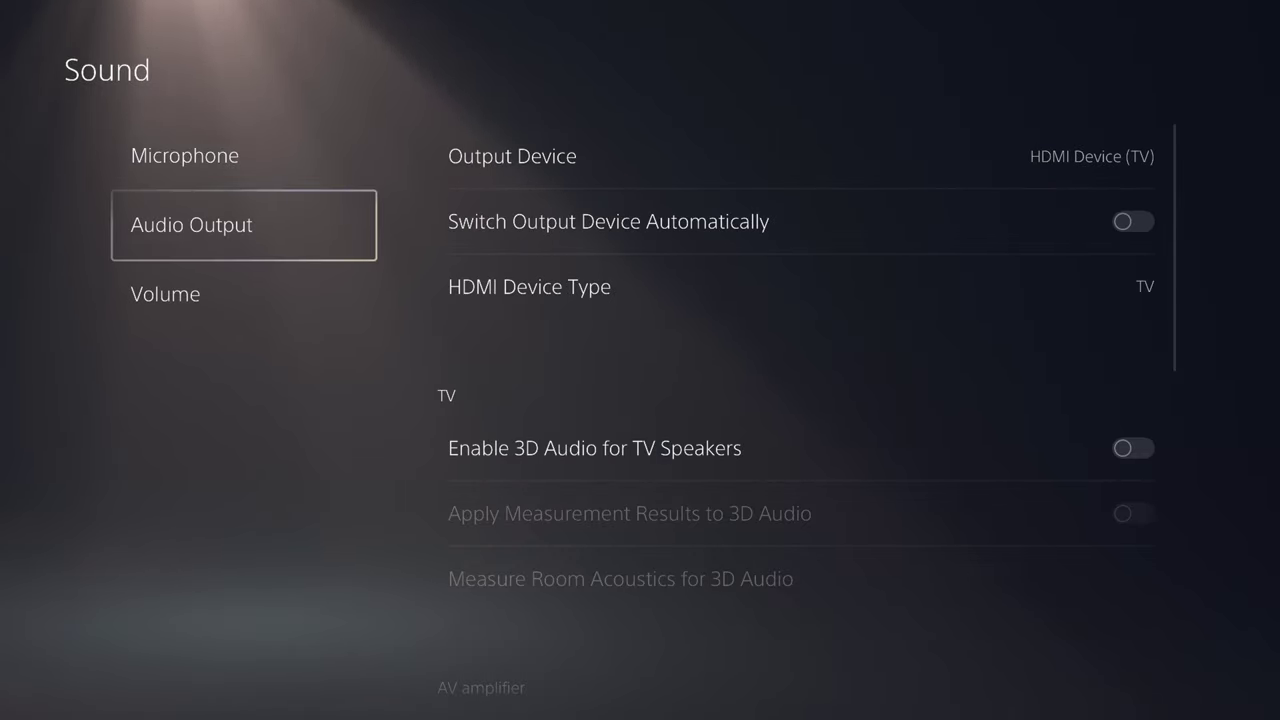
key(Right)
key(Return)
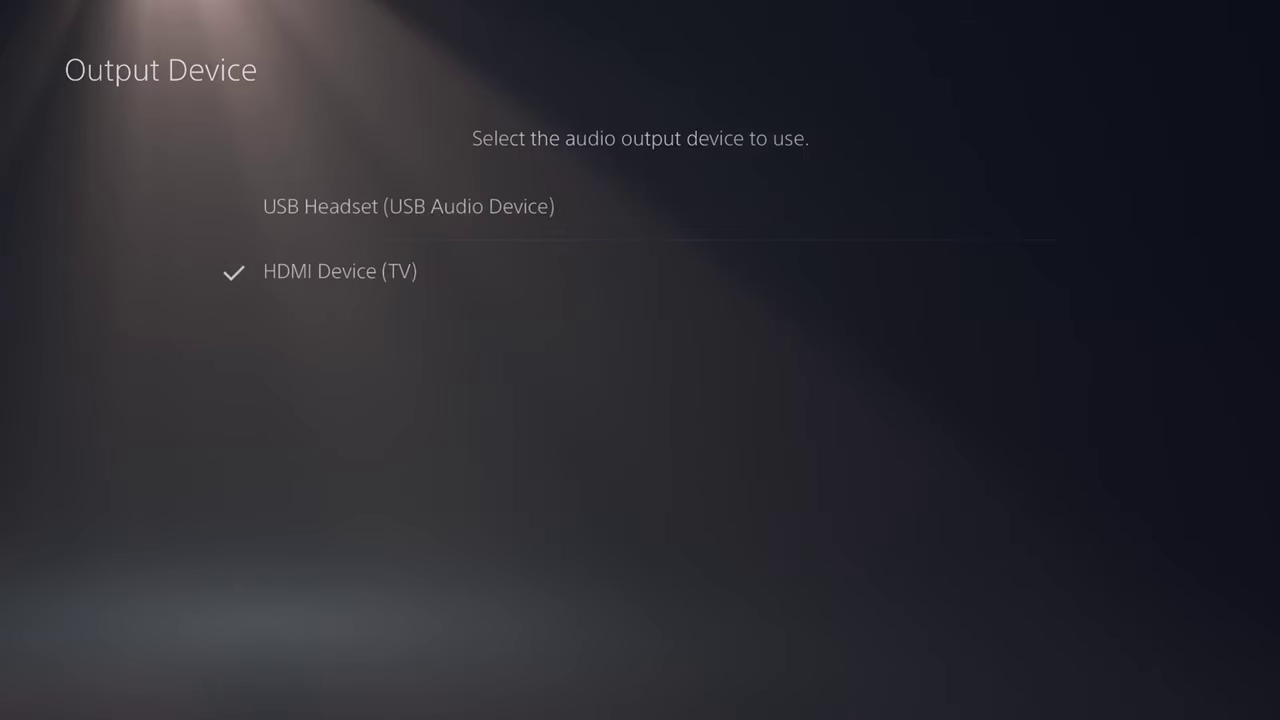
key(Up)
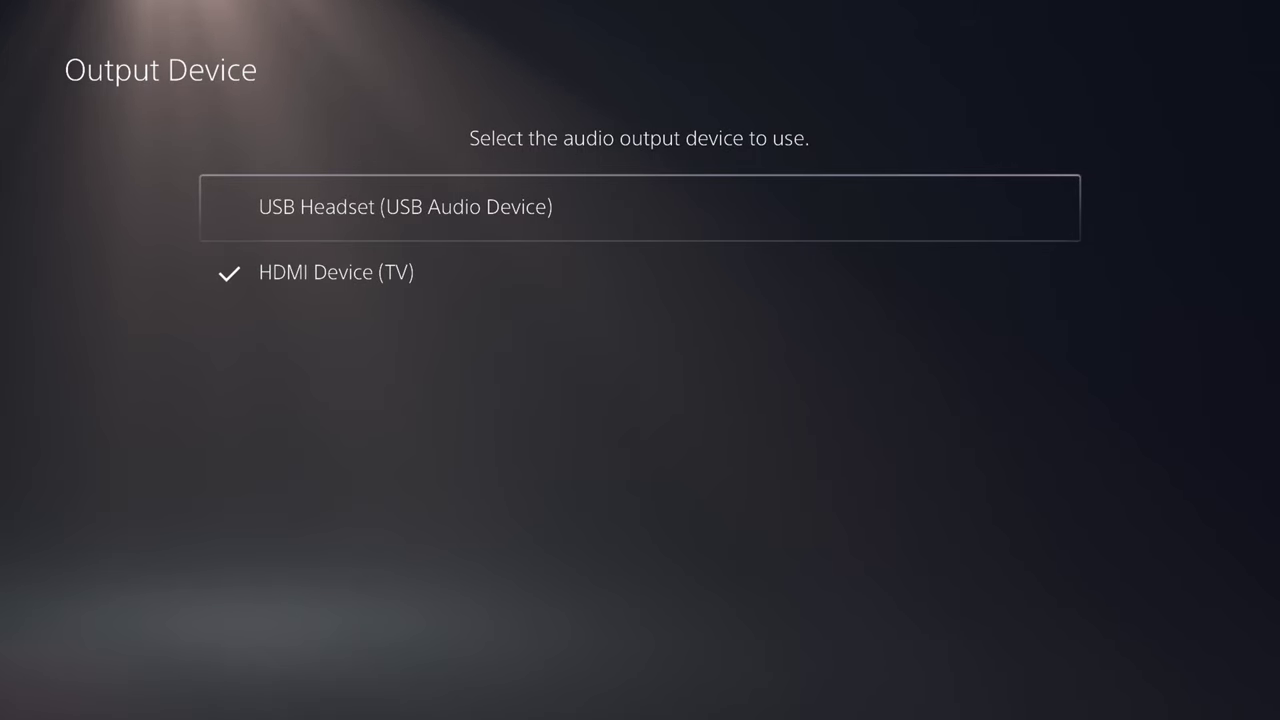
key(Return)
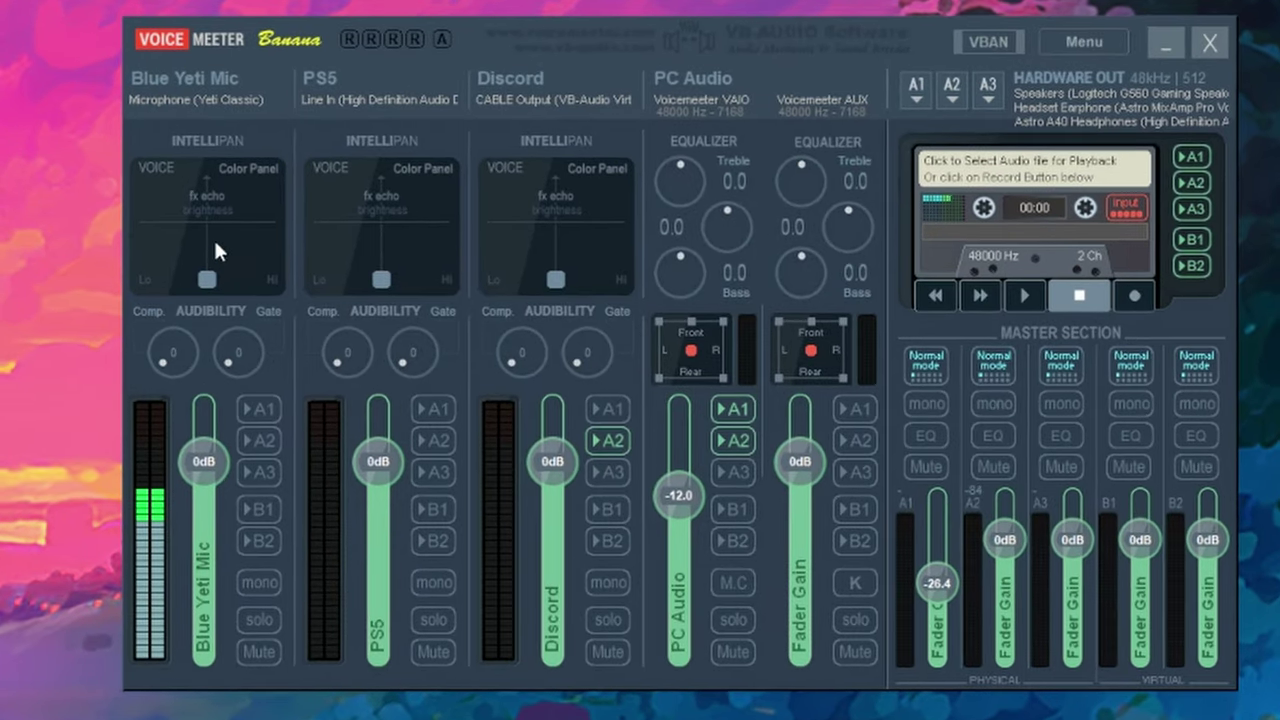
Step: Enable A3 on the Blue Yeti Mic strip so the mic reaches the Astro A40 headphones
click(260, 473)
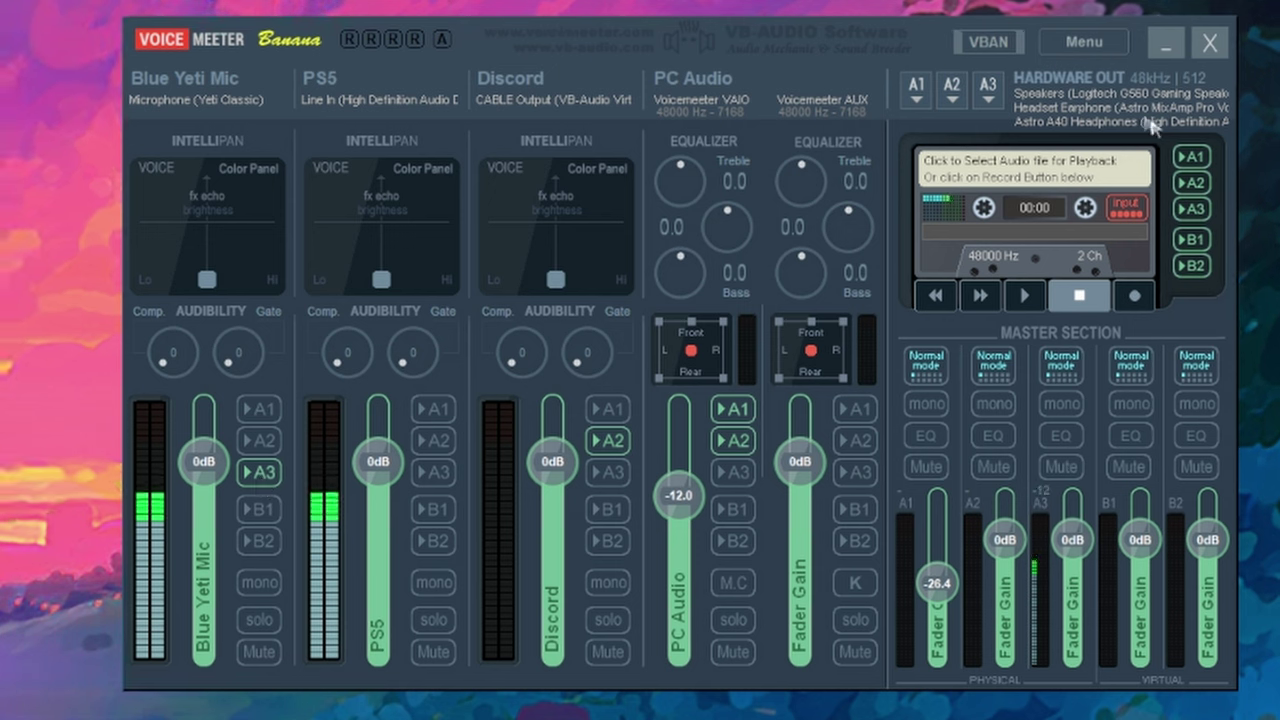
Step: Turn on A2 for the Blue Yeti Mic, leaving both A2 and A3 lit
click(254, 441)
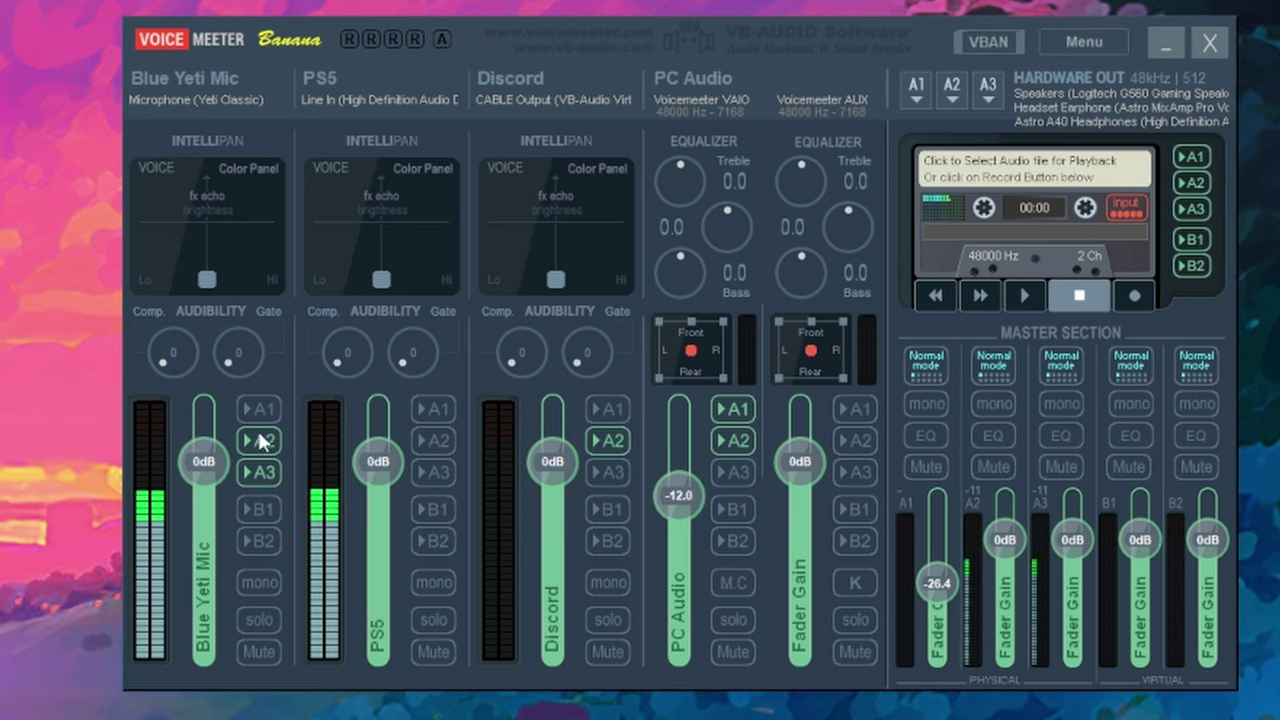
click(263, 468)
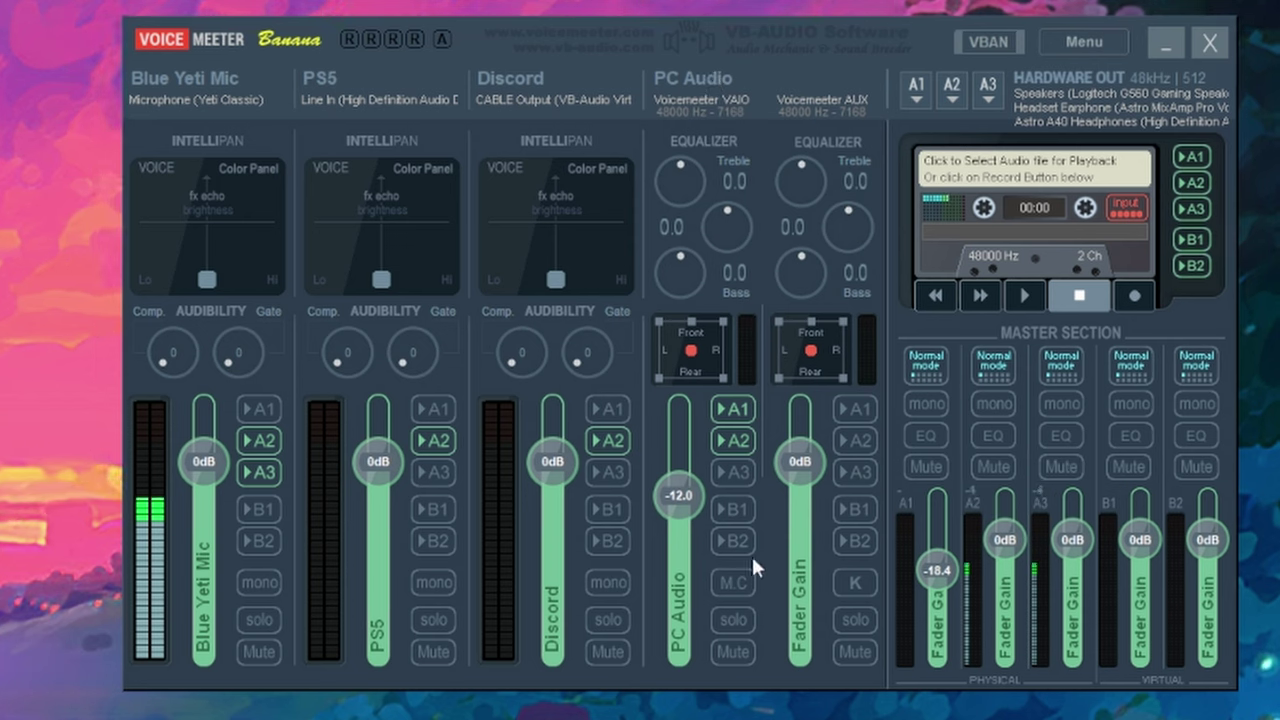
Step: Toggle PC Audio's A1 speaker and A2 headset routing off and back on
click(738, 409)
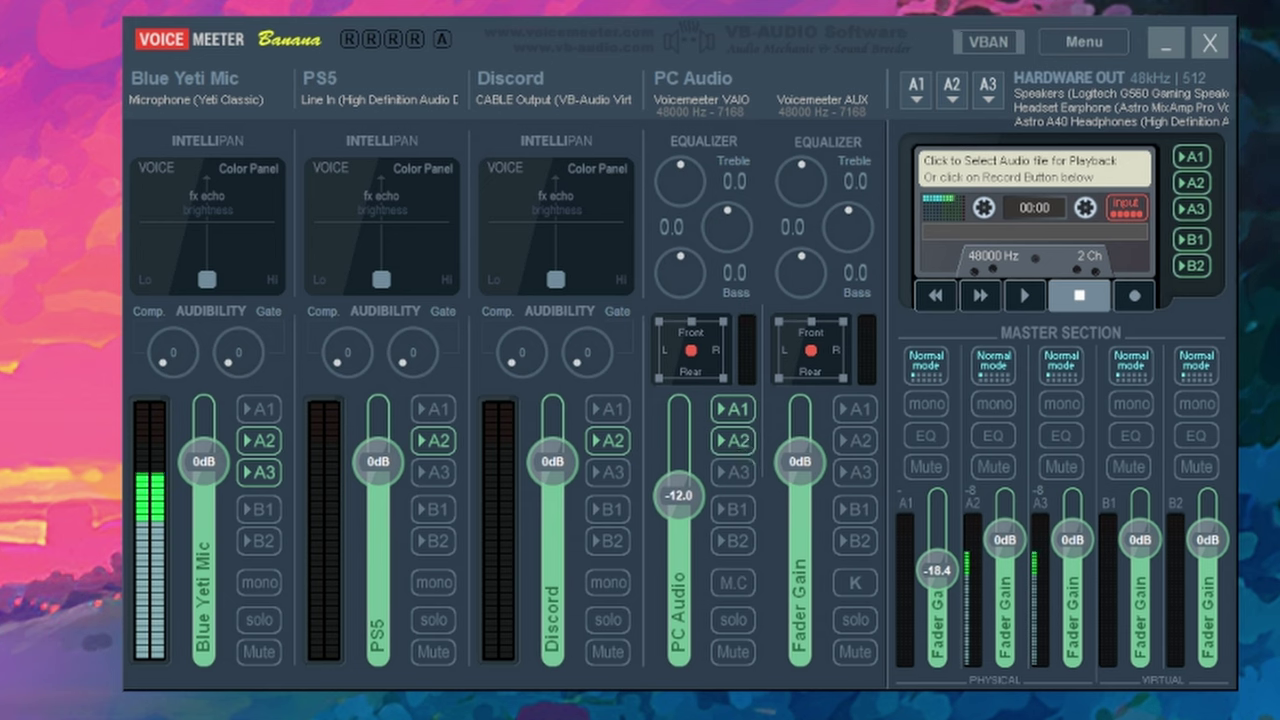
click(737, 409)
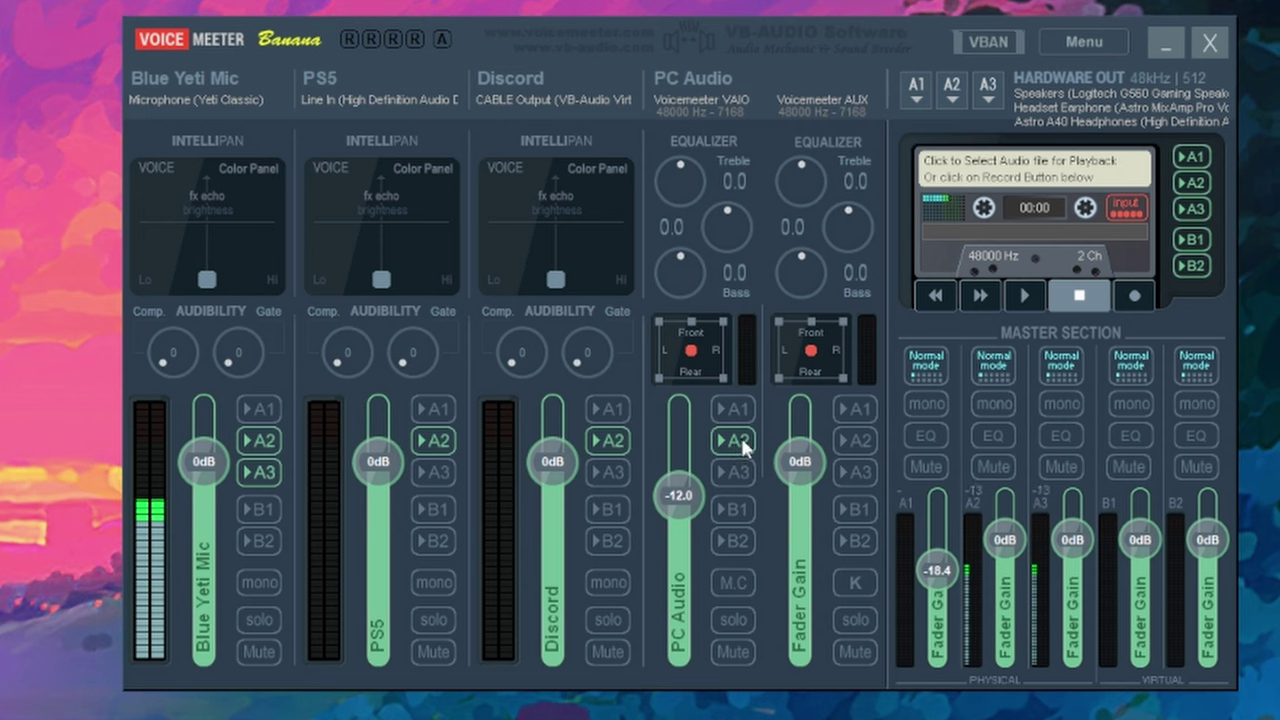
click(737, 440)
click(737, 409)
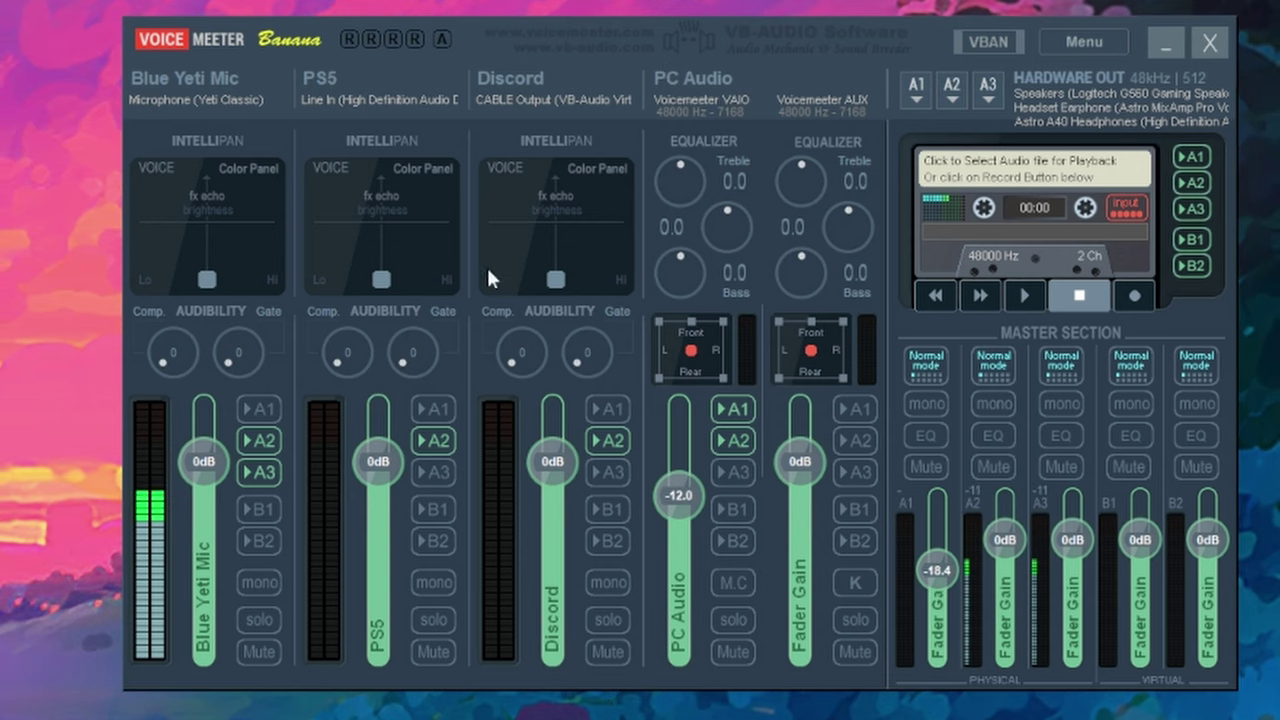
Step: Keep WDM: CABLE Output as the Discord strip's input, then bring up Windows search
click(511, 99)
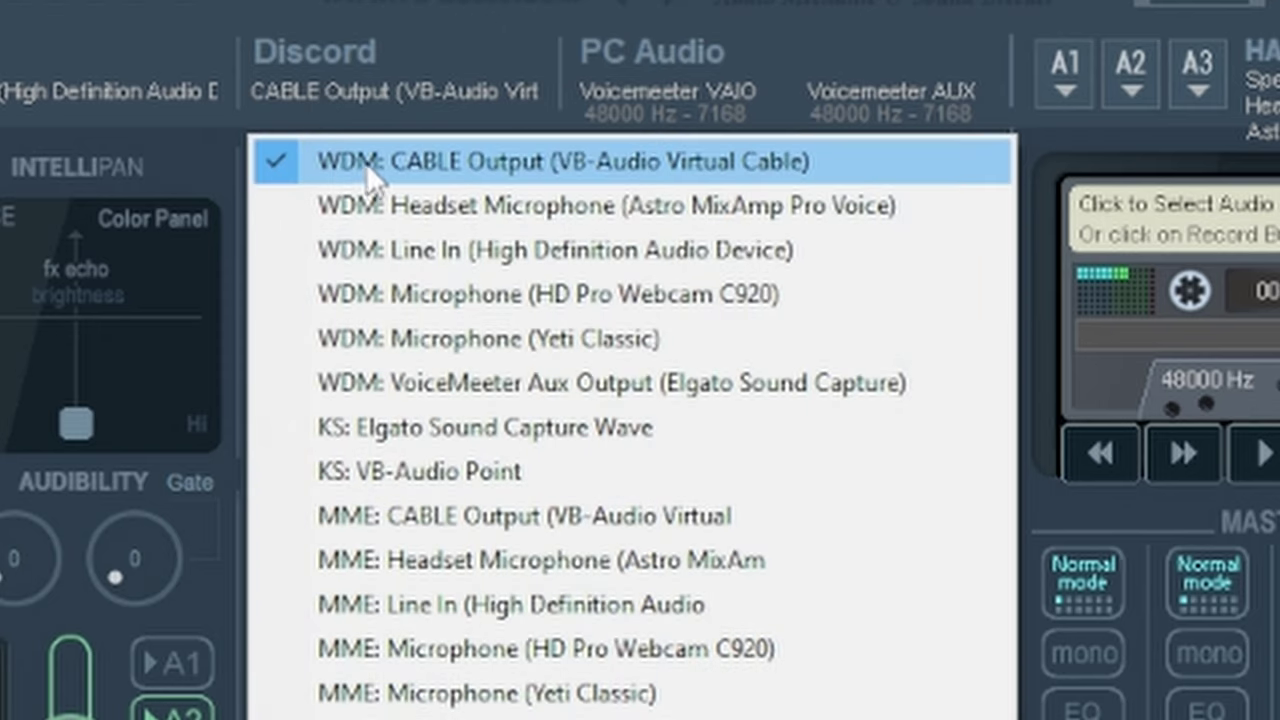
click(537, 162)
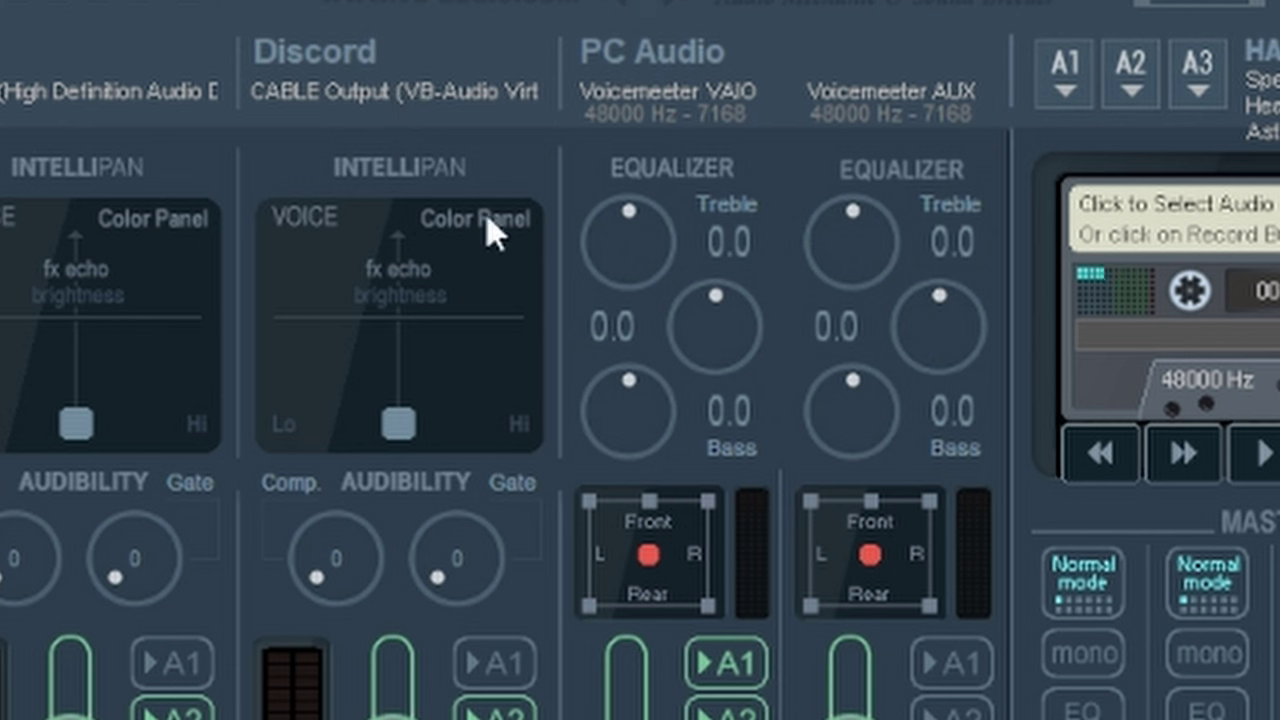
click(103, 710)
Step: Launch Discord from search and go to its Voice & Video settings
text(discord)
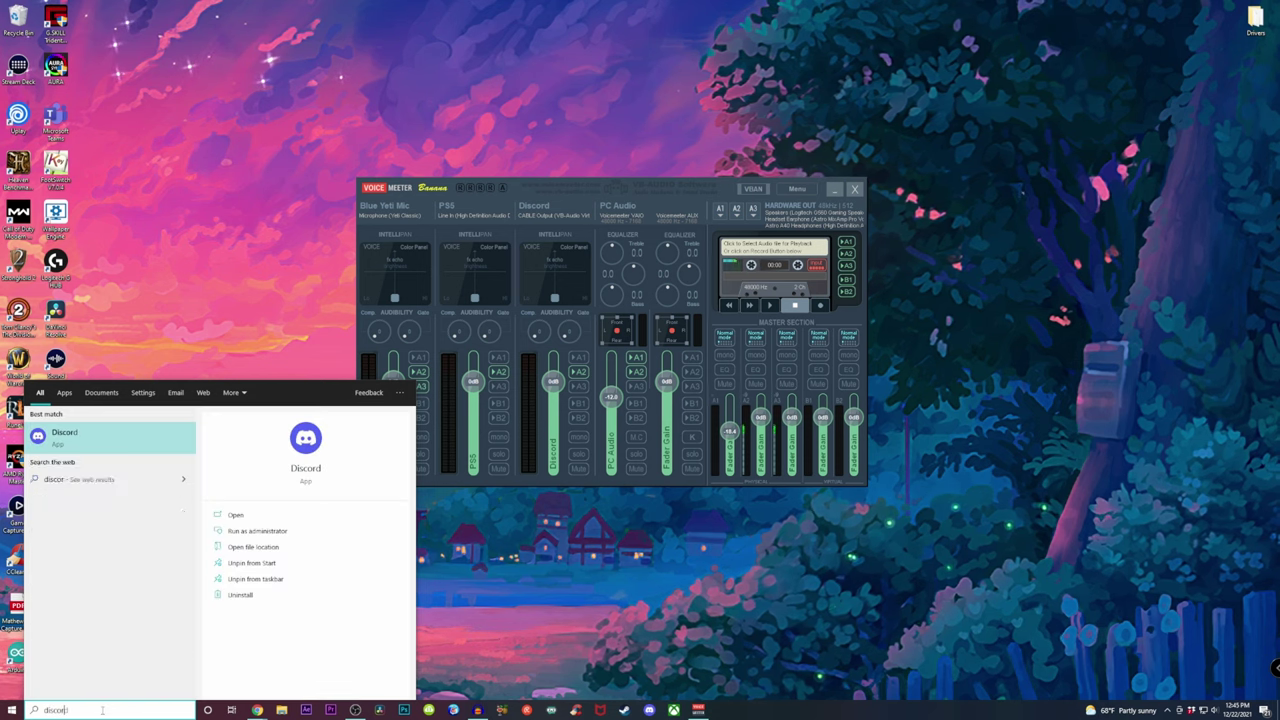
key(Return)
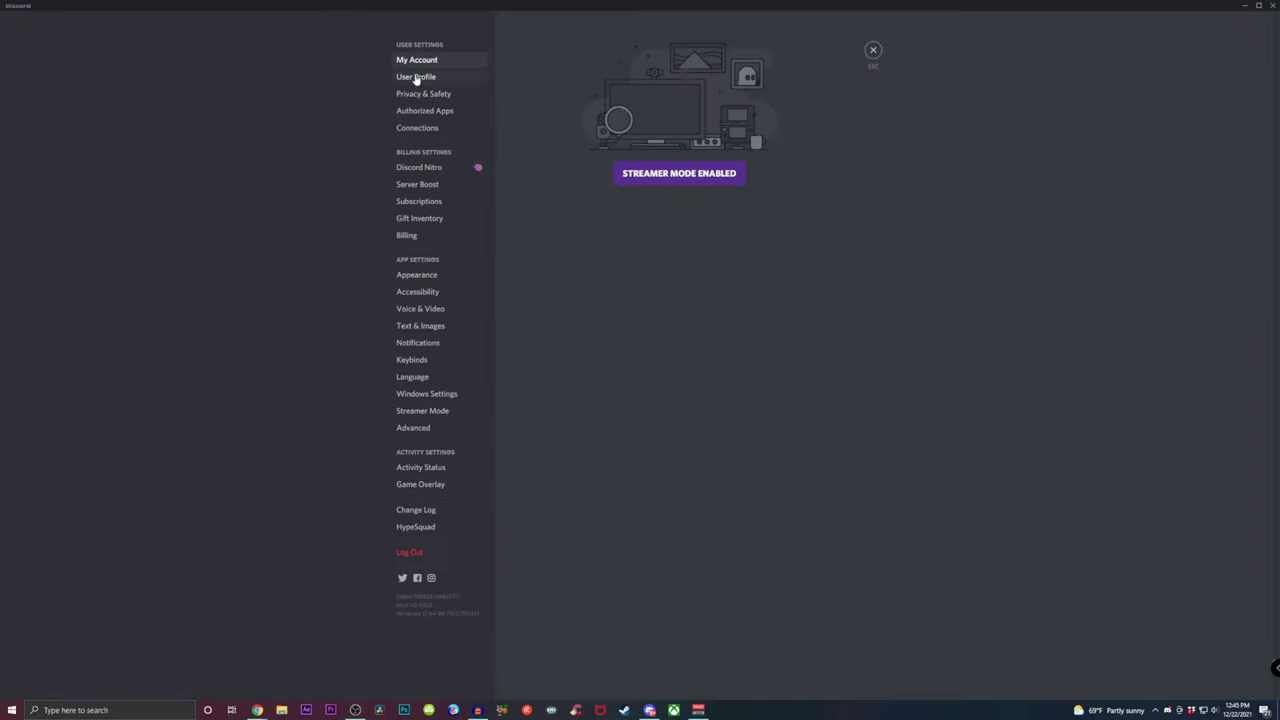
click(420, 308)
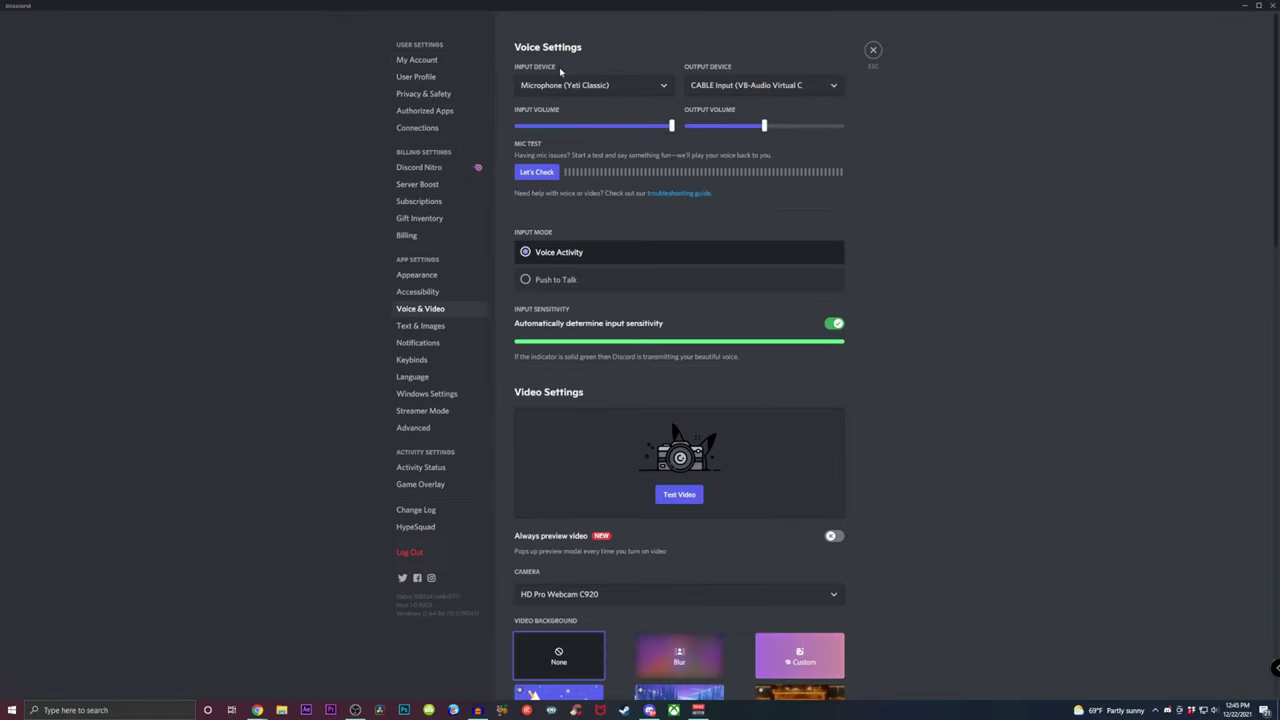
Step: Keep Microphone (Yeti Classic) as Discord's input device and CABLE Input as output
click(659, 90)
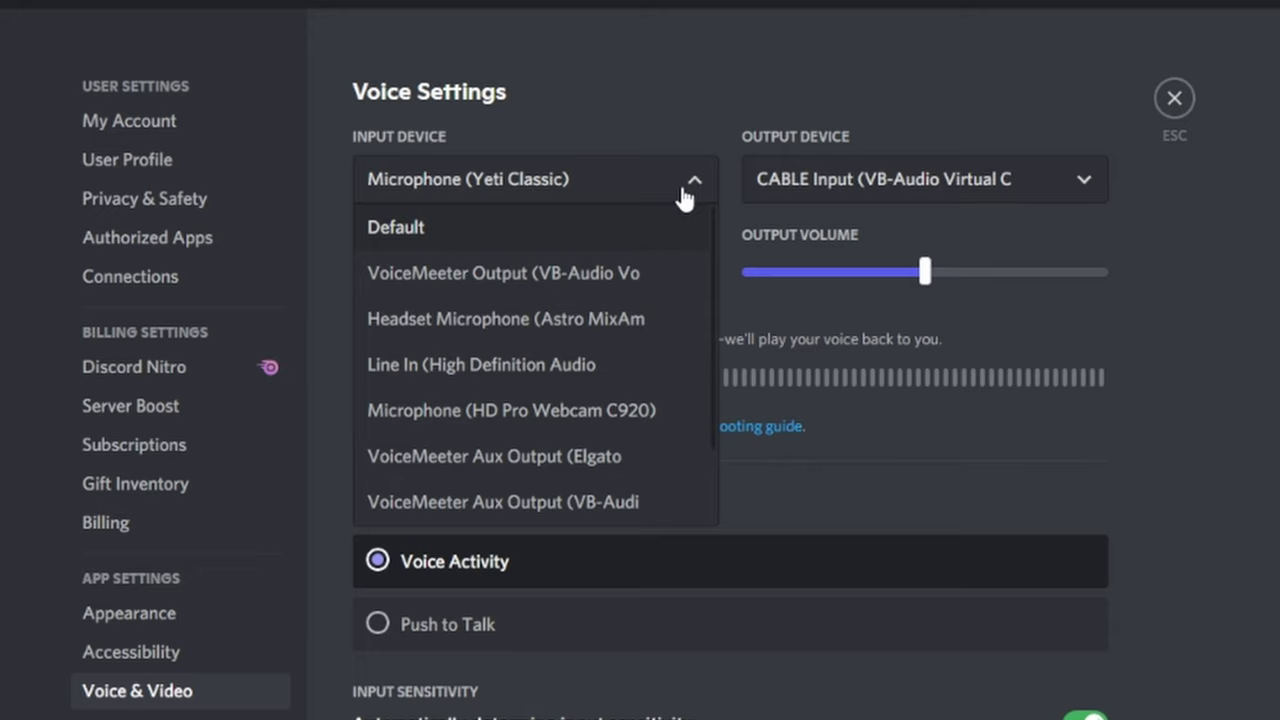
click(665, 186)
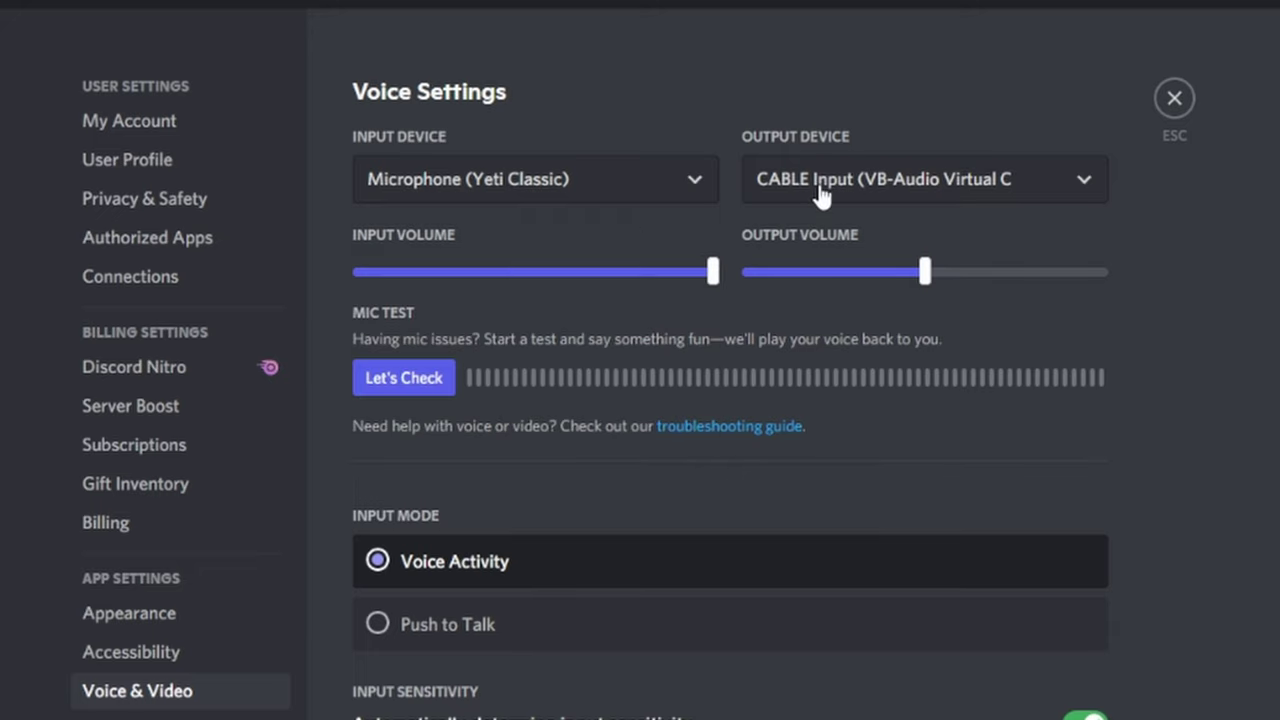
click(900, 183)
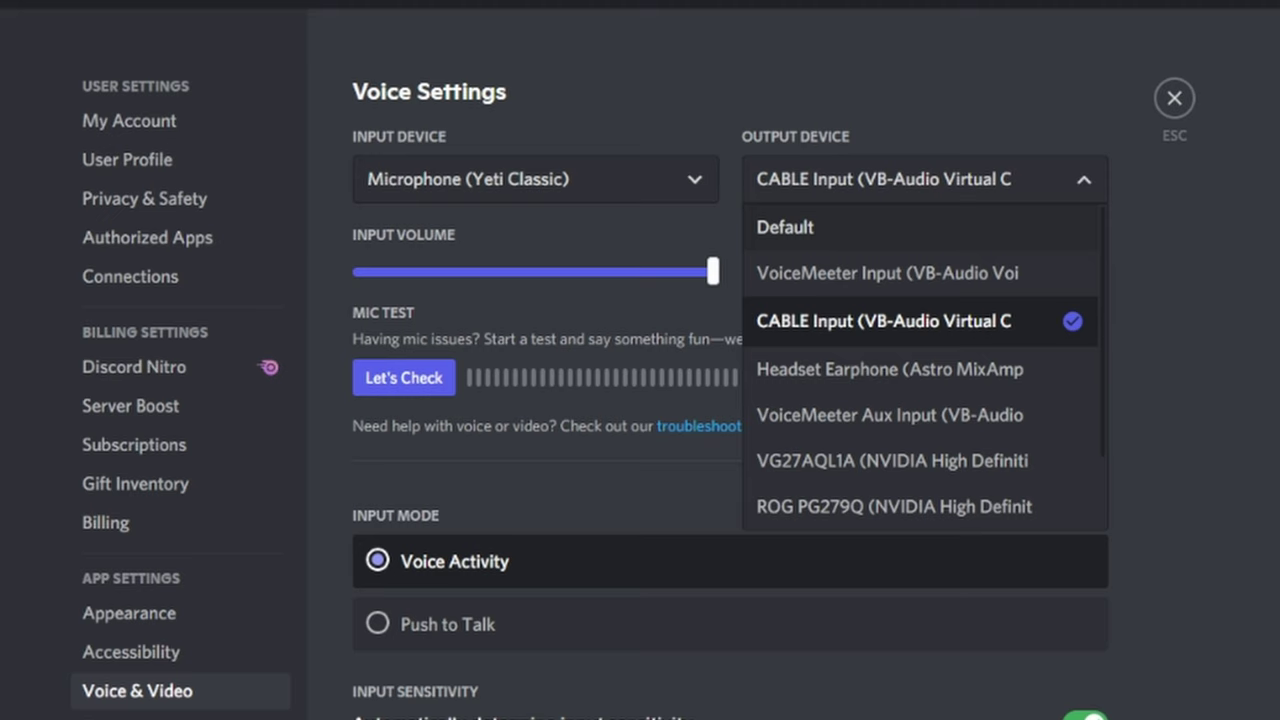
key(Escape)
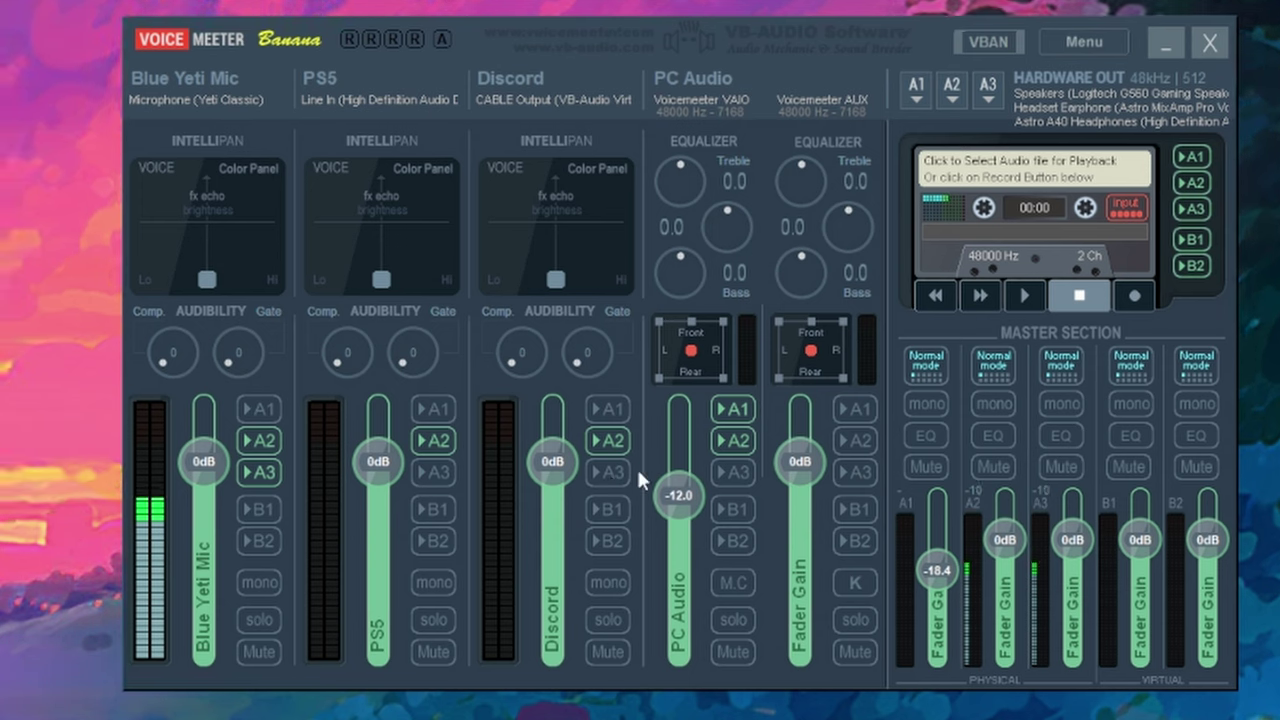
Step: Enable A3 on the Blue Yeti Mic strip so it feeds both A2 and A3
click(267, 471)
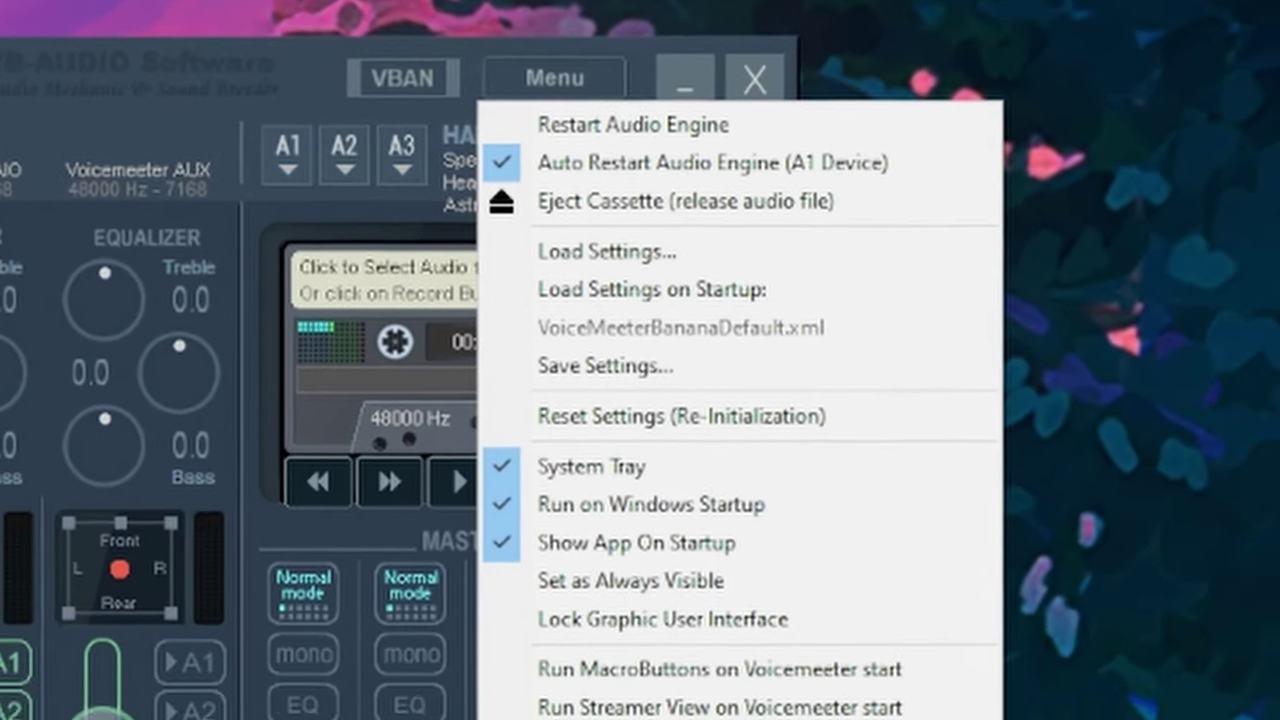
Step: Show the Shortcut Key (Hook) submenu with Hook Volume Keys (For Level Output A1) enabled
mouse_move(520, 502)
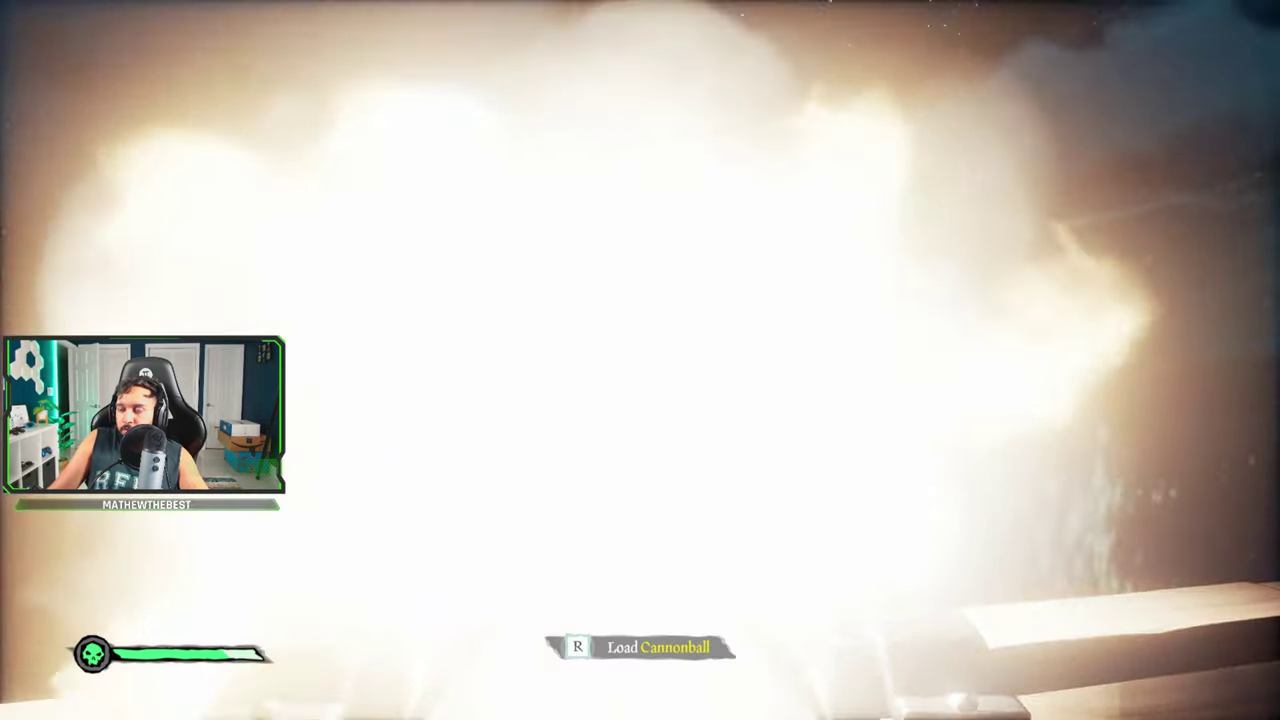
Step: Fire and reload the cannon nine times at the skeleton ship
key(r)
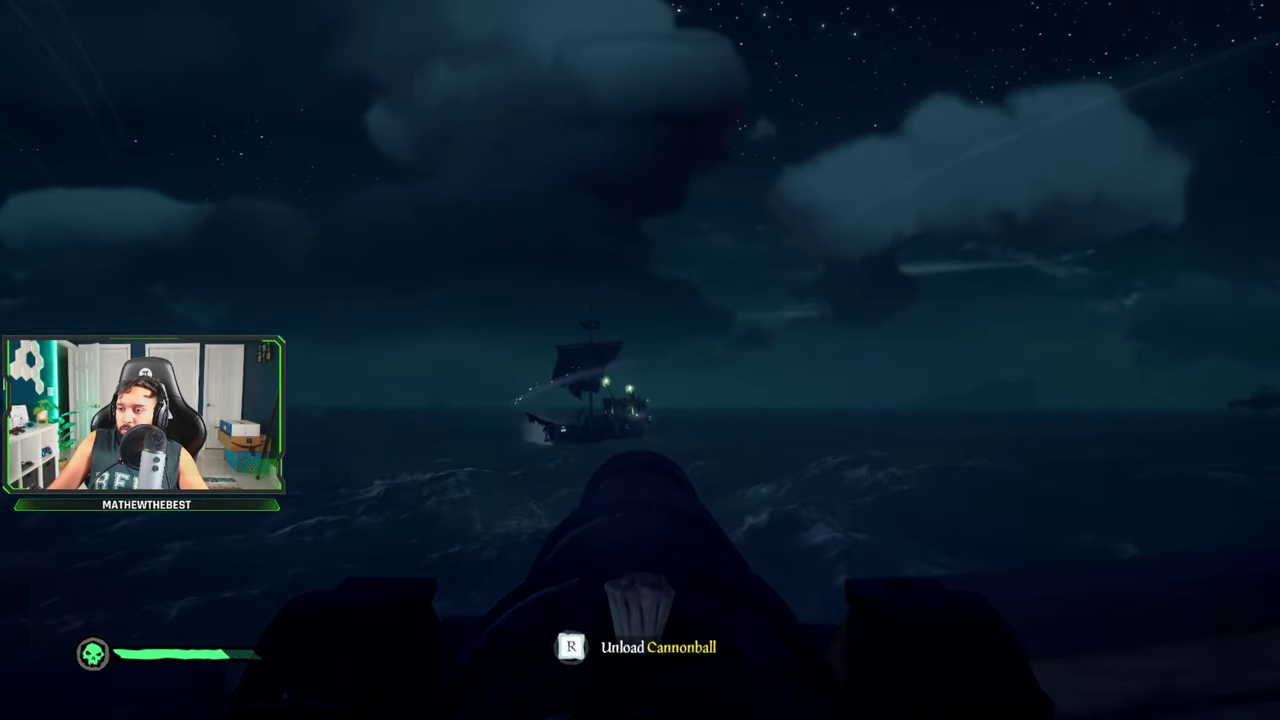
click(640, 360)
key(r)
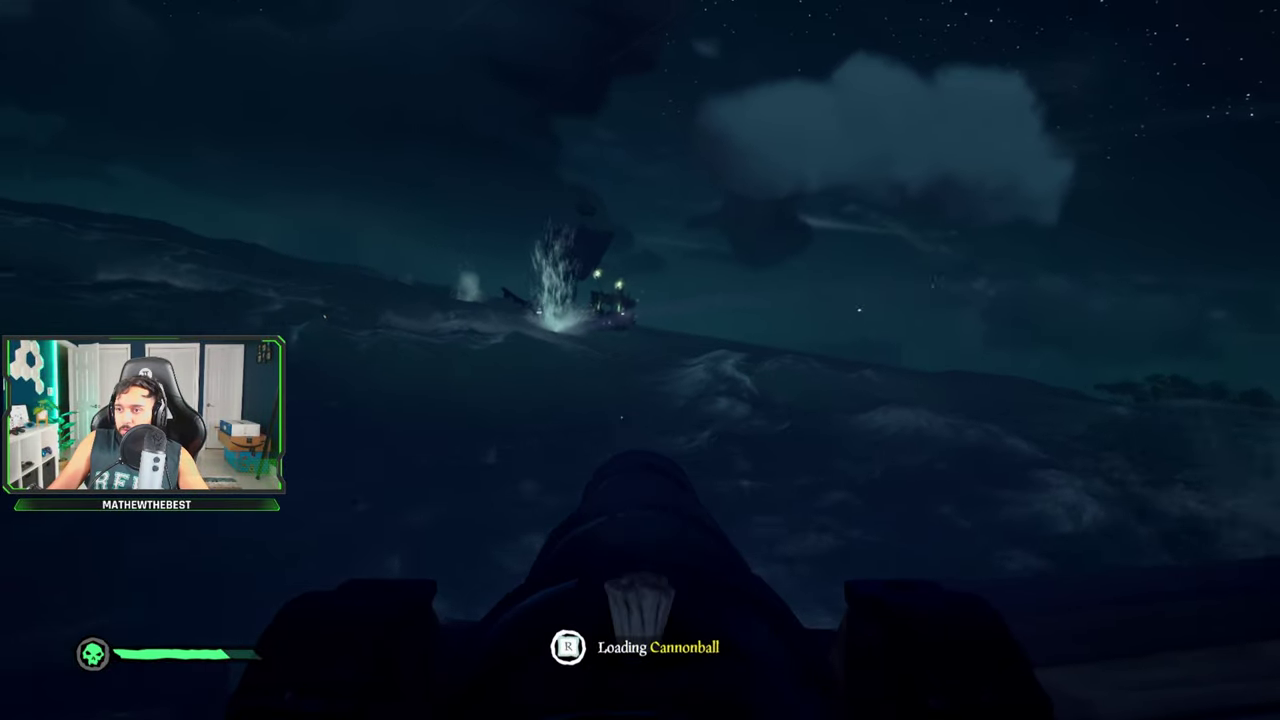
click(640, 360)
key(r)
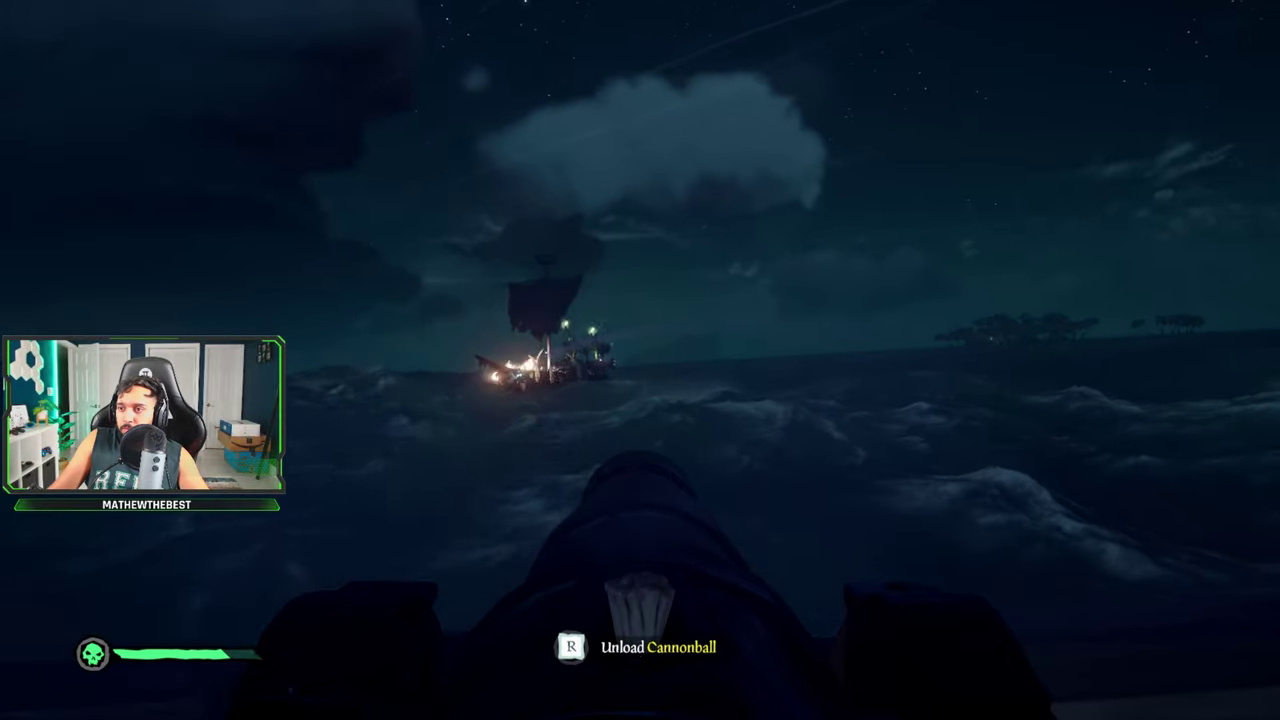
click(640, 360)
key(r)
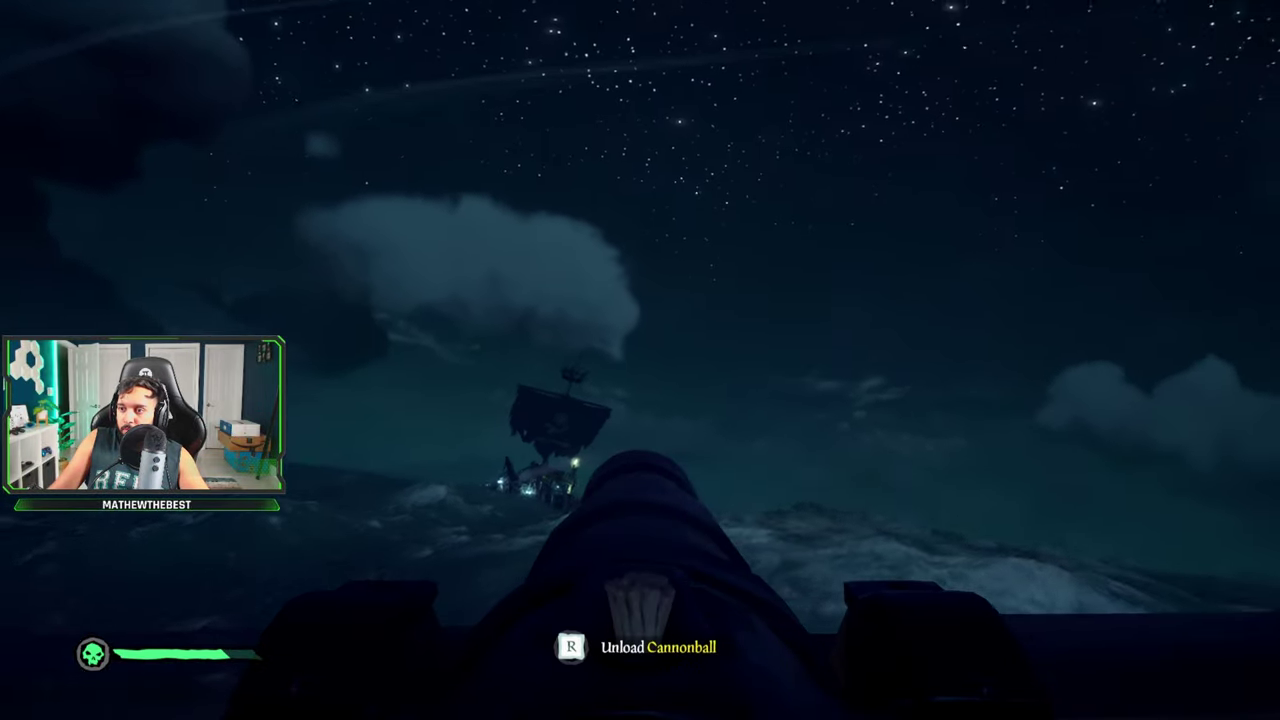
click(640, 360)
key(r)
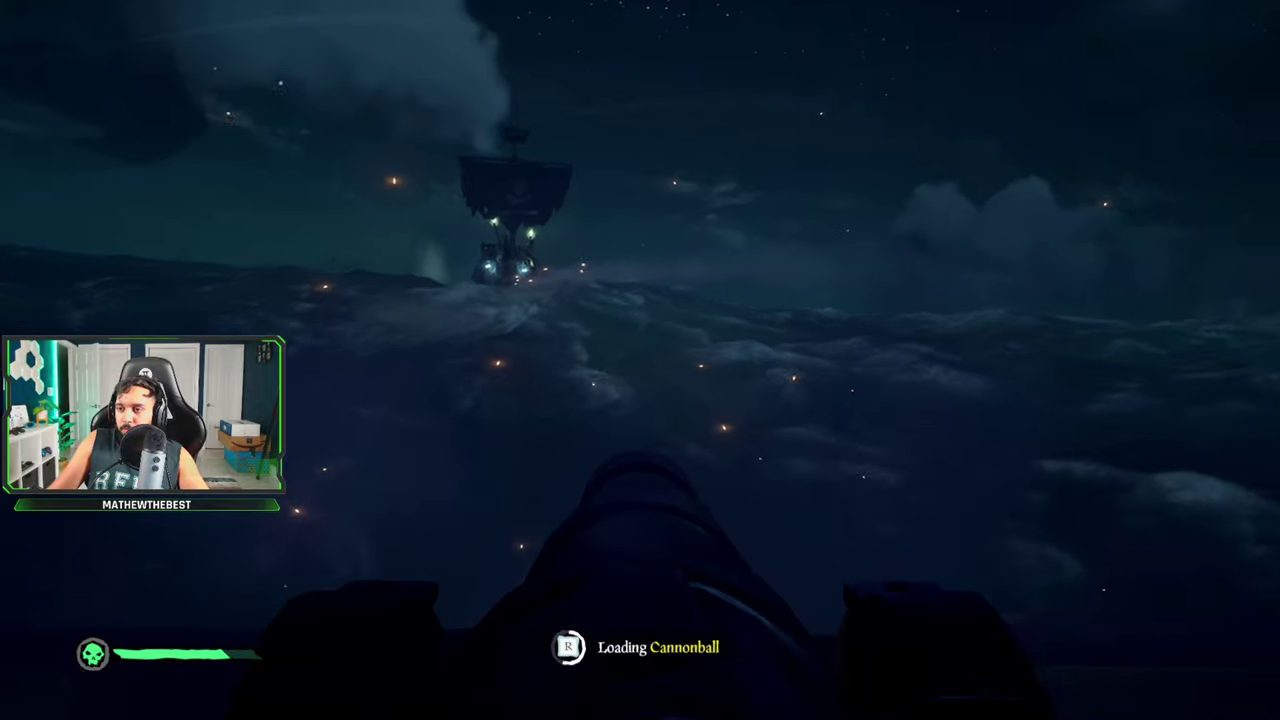
click(640, 360)
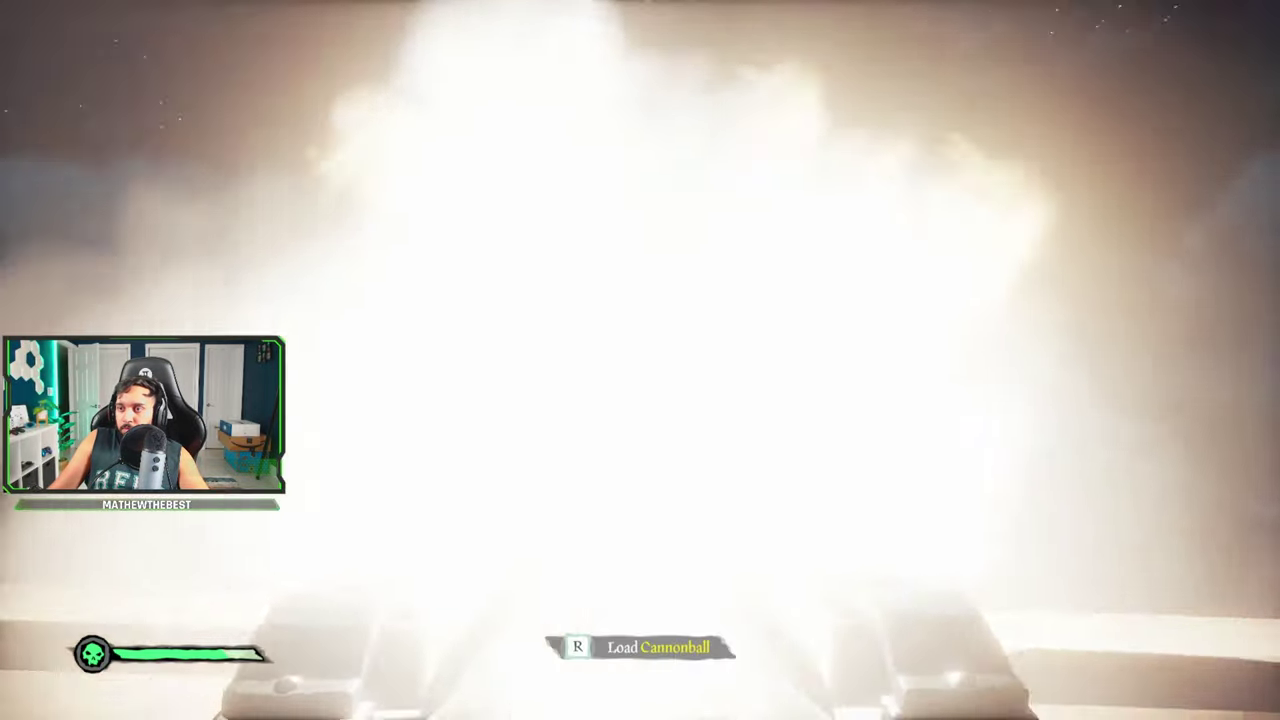
key(r)
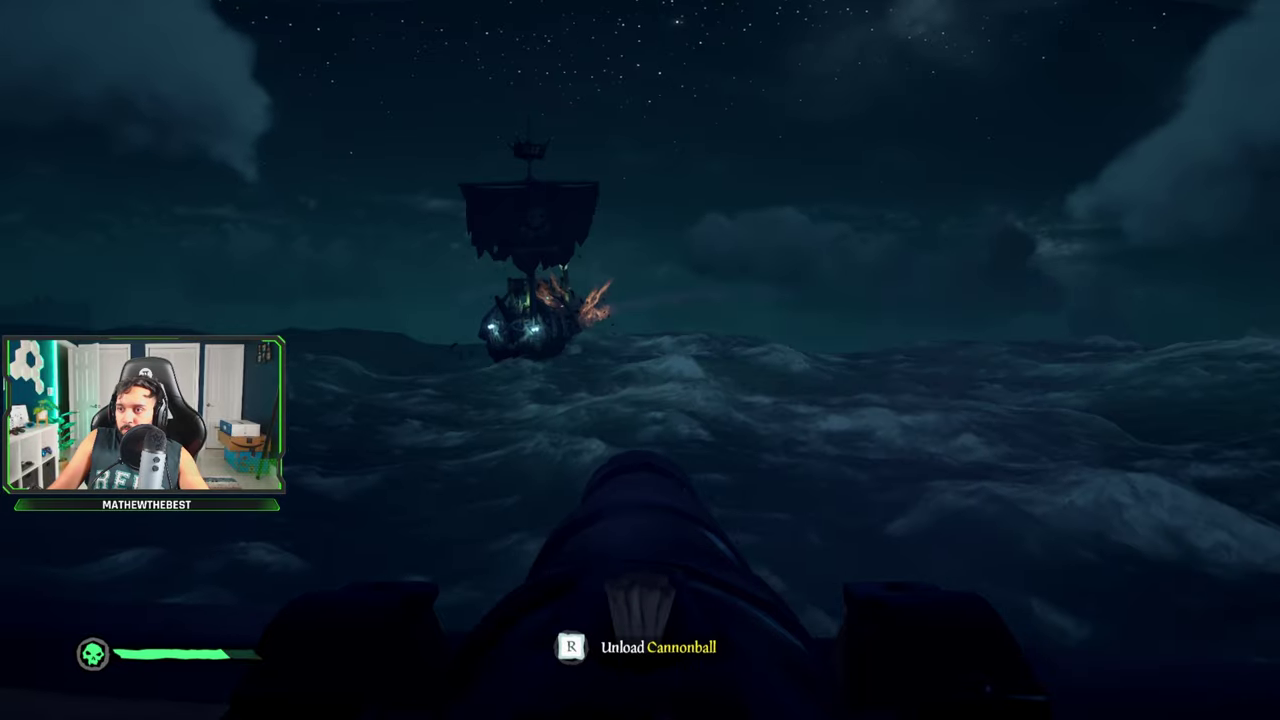
click(640, 360)
key(r)
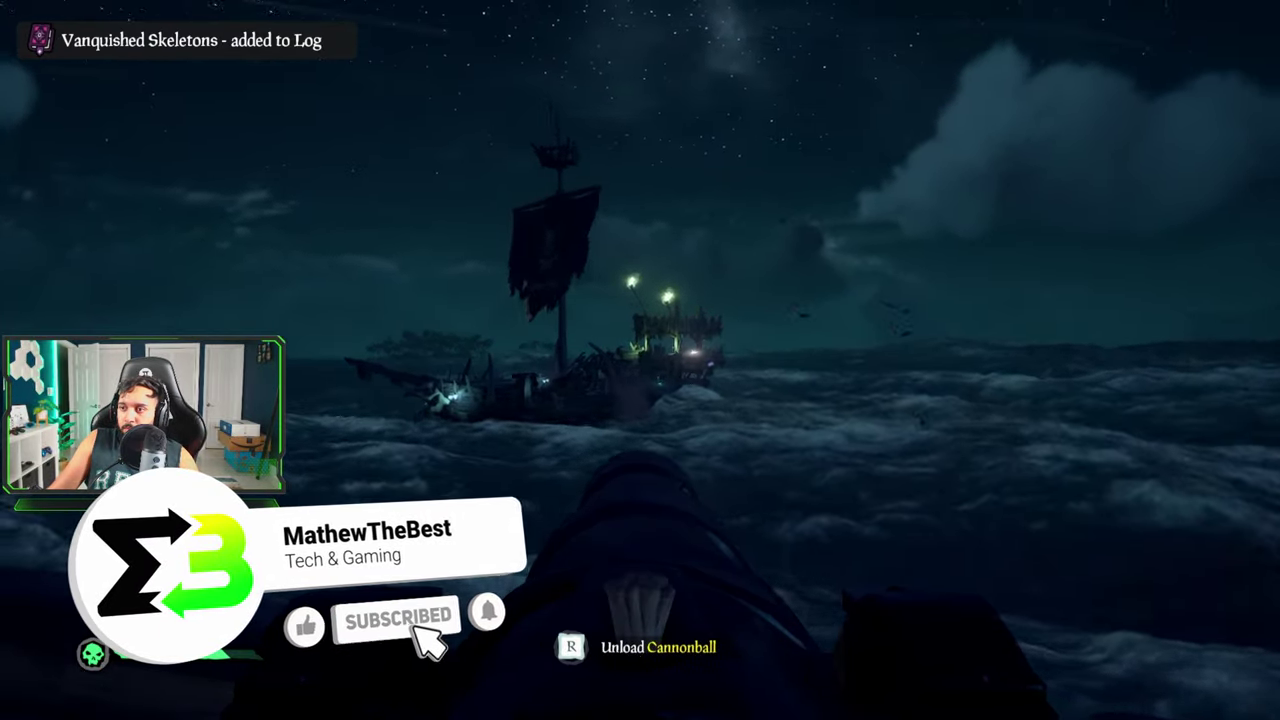
click(640, 360)
key(r)
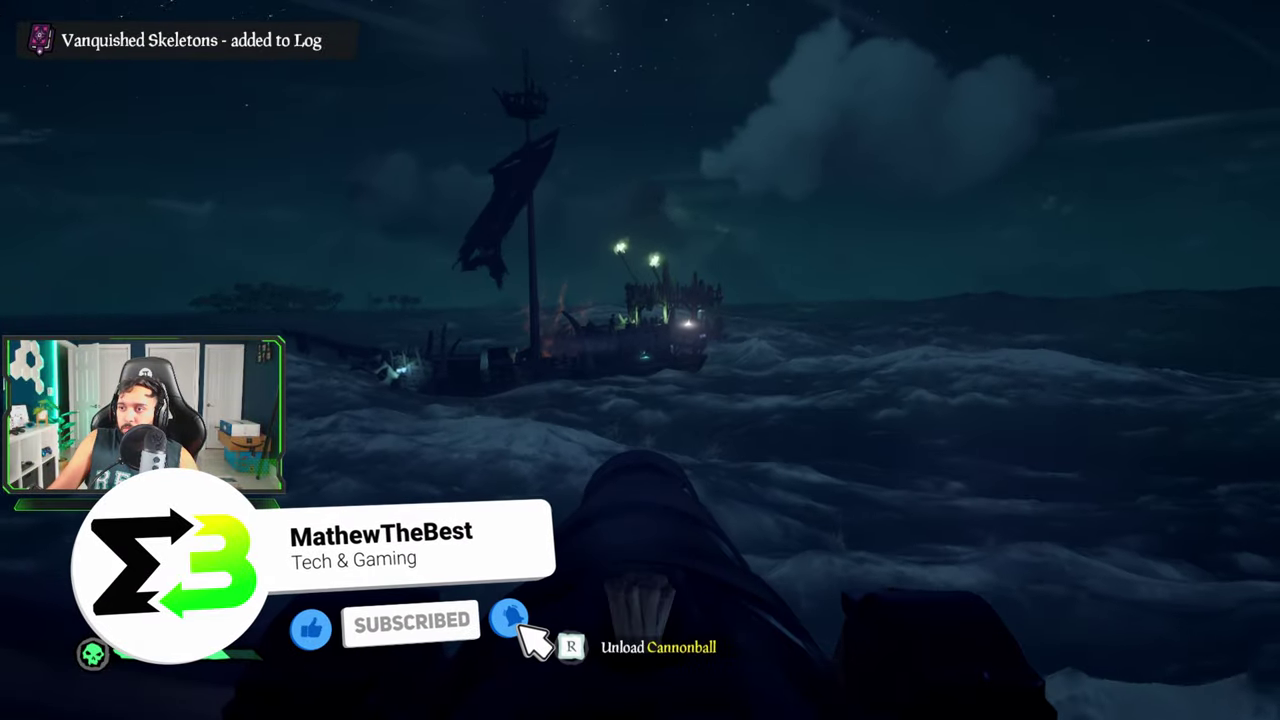
click(640, 360)
key(r)
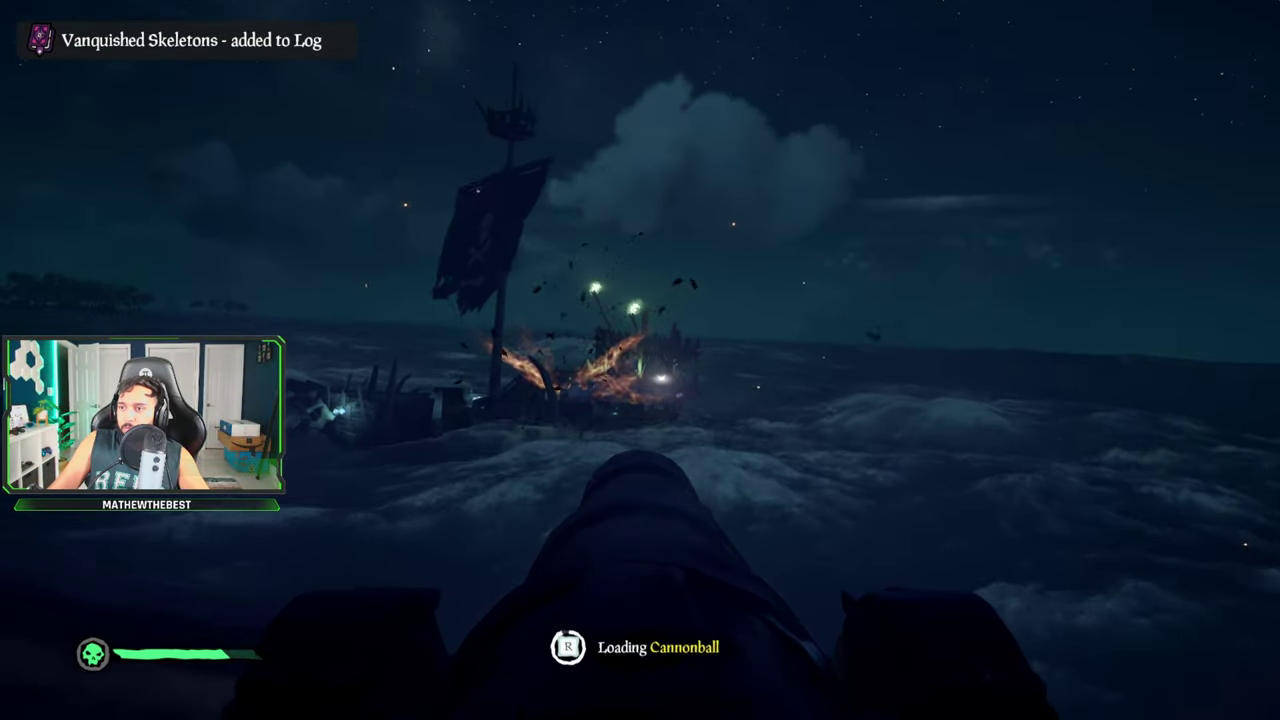
click(640, 360)
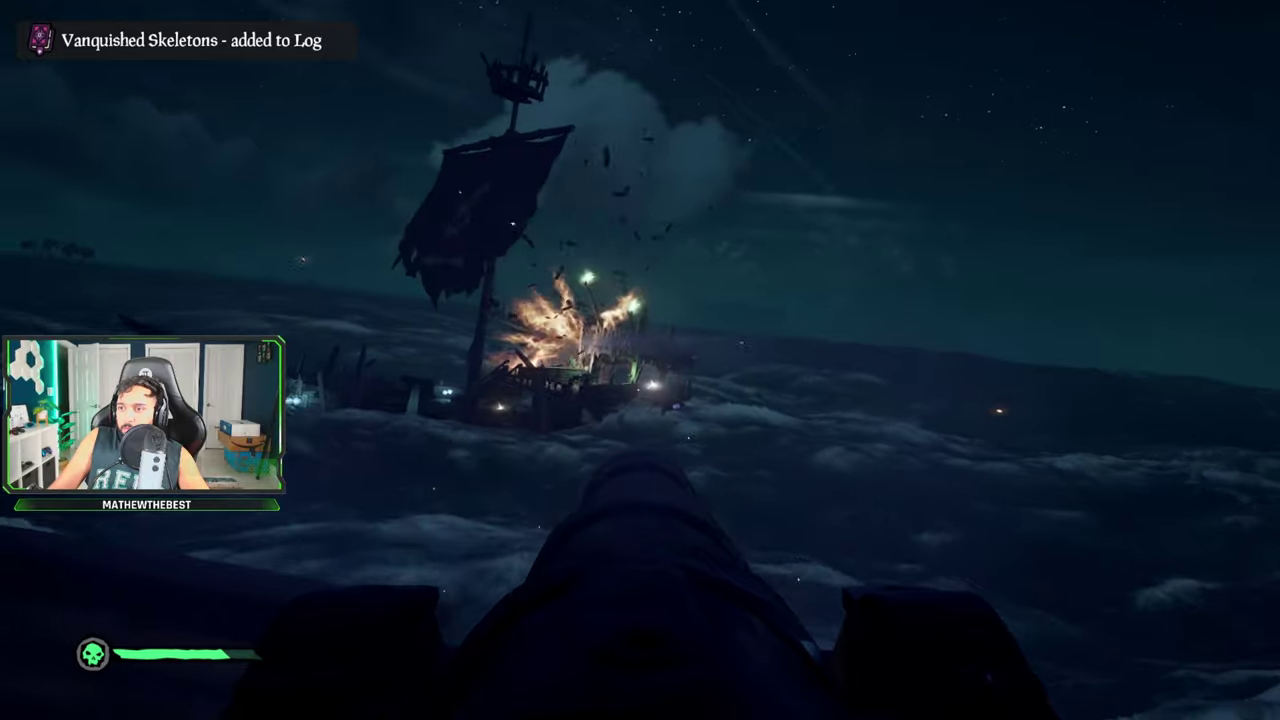
Step: Step off the cannon and check ammunition in the Cannonball Barrel
key(x)
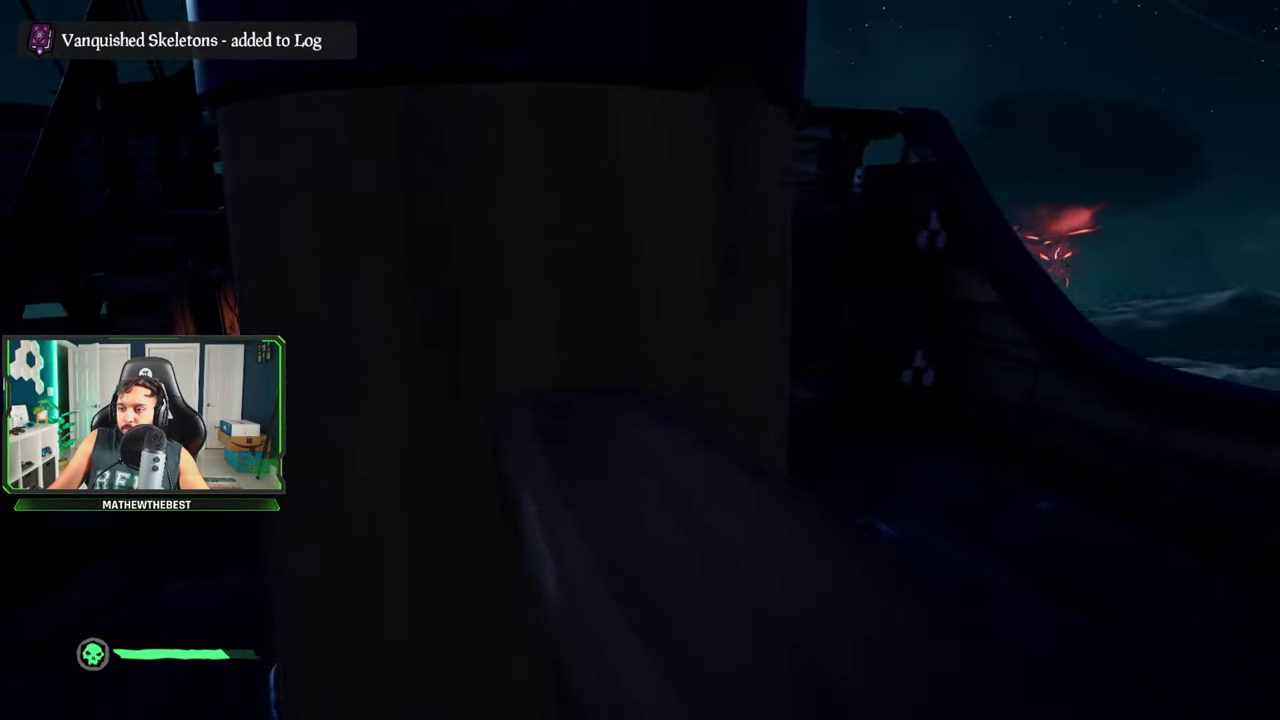
key(f)
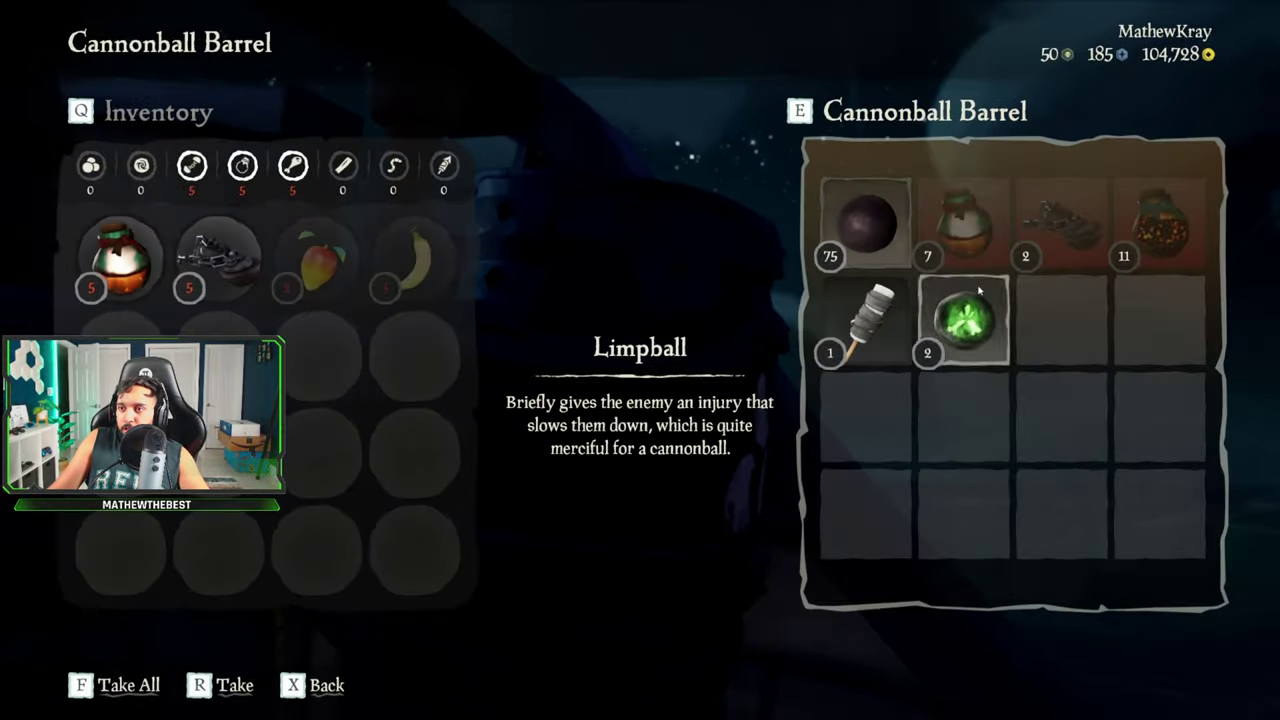
key(x)
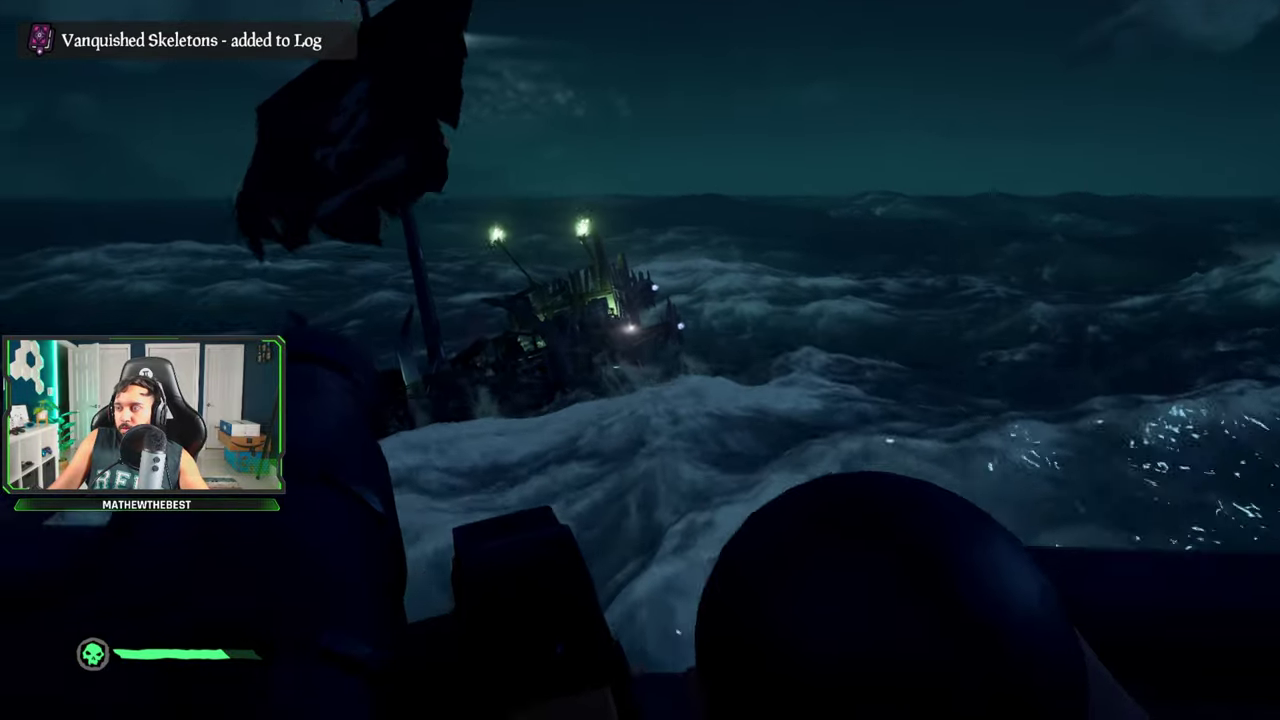